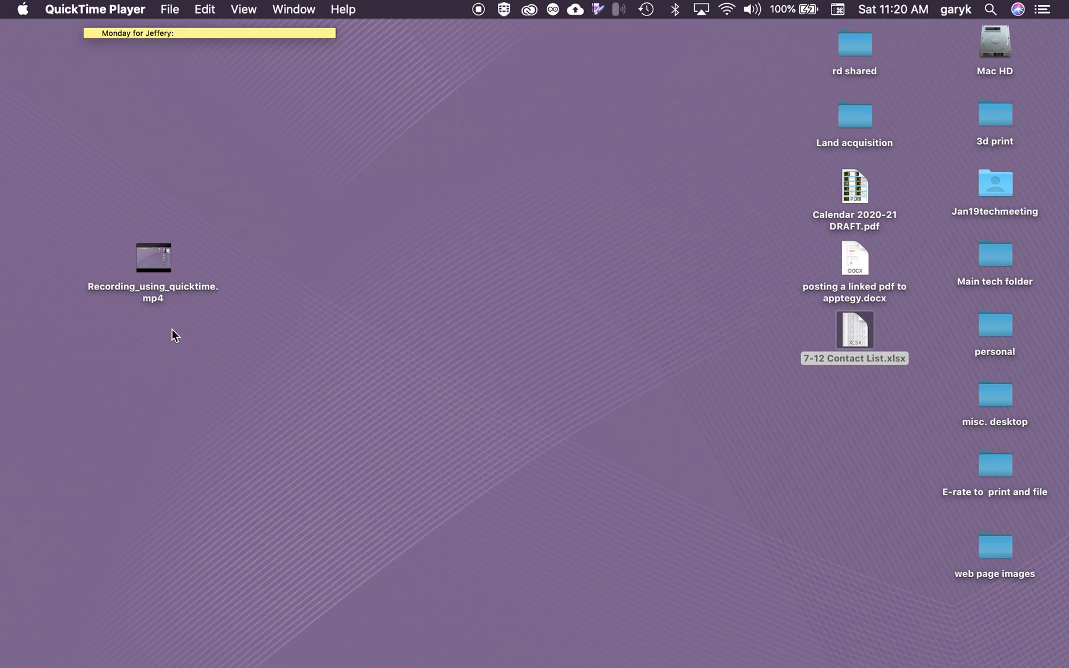
# - Switch to Chrome by restoring the minimized YouTube window
pyautogui.moveTo(993, 663)
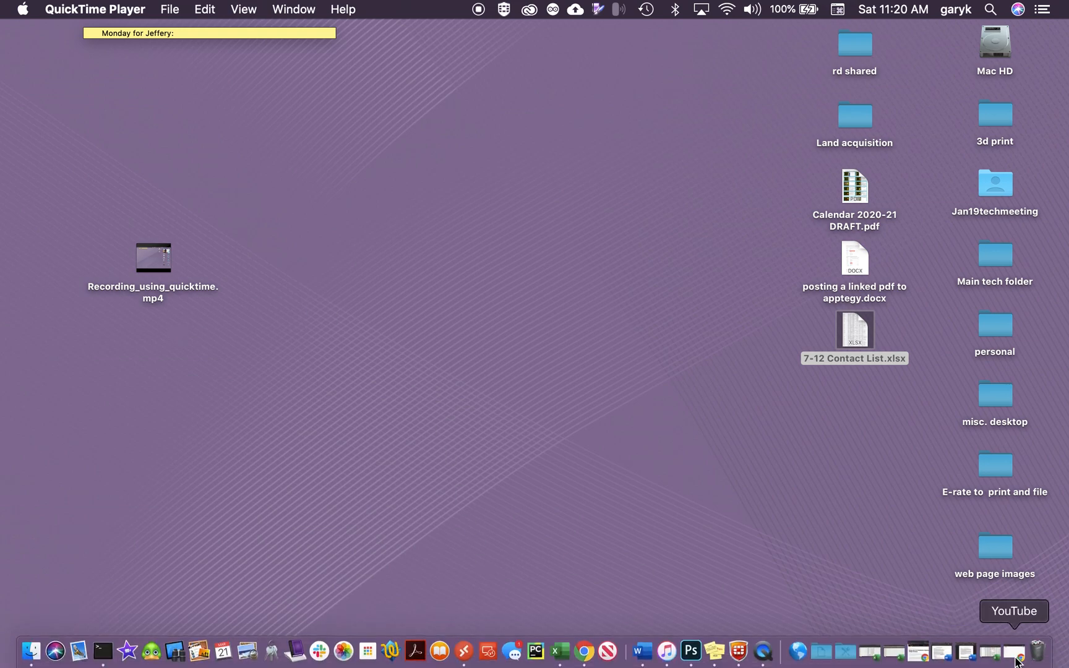
pyautogui.click(1017, 660)
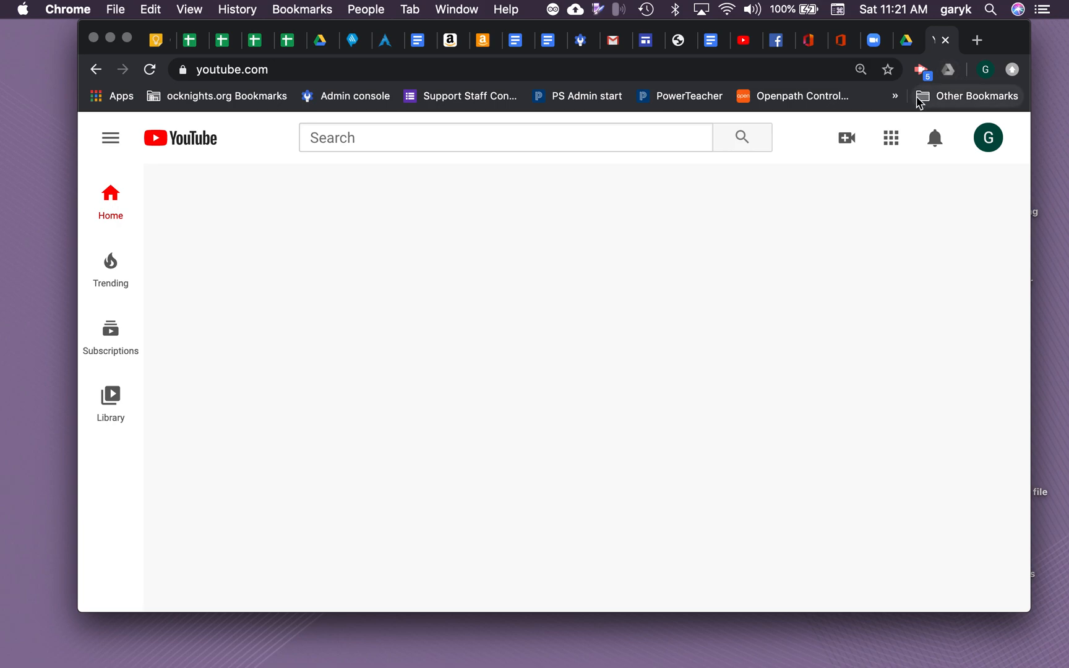
pyautogui.click(934, 68)
pyautogui.click(1012, 72)
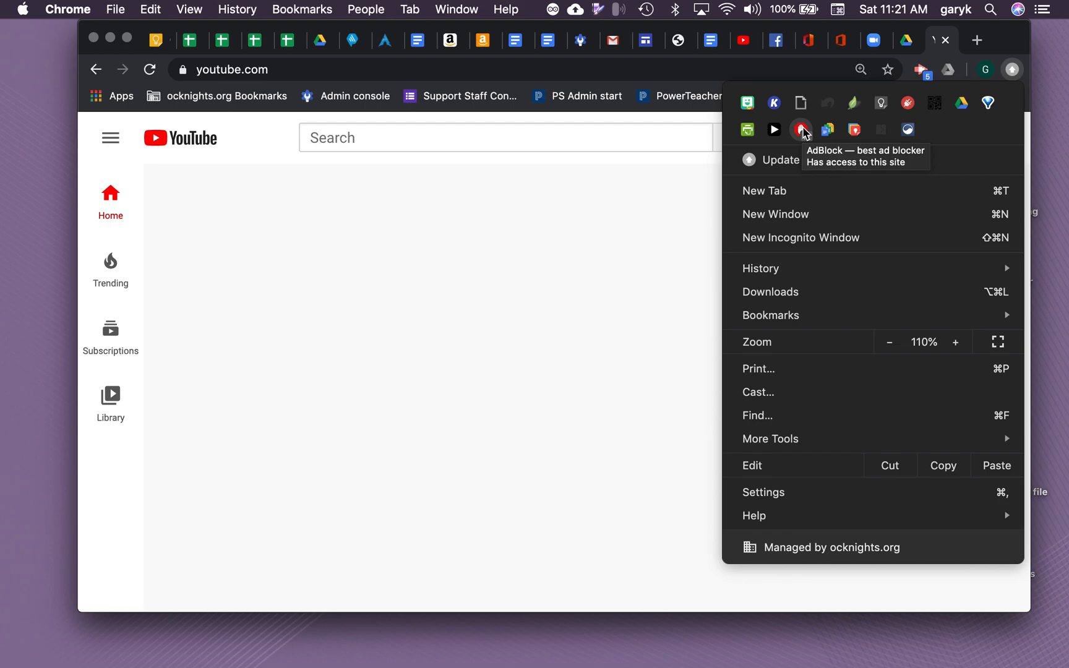
pyautogui.click(613, 222)
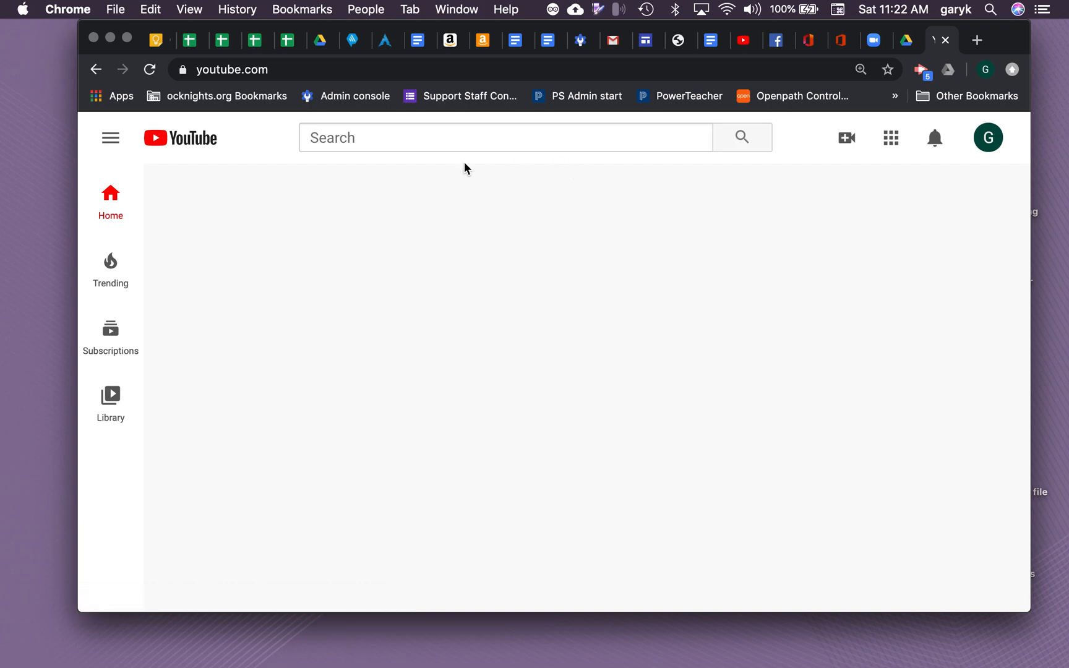
# - Start a new YouTube video upload and supply Recording_using_quicktime.mp4 from the desktop as the file
pyautogui.click(847, 139)
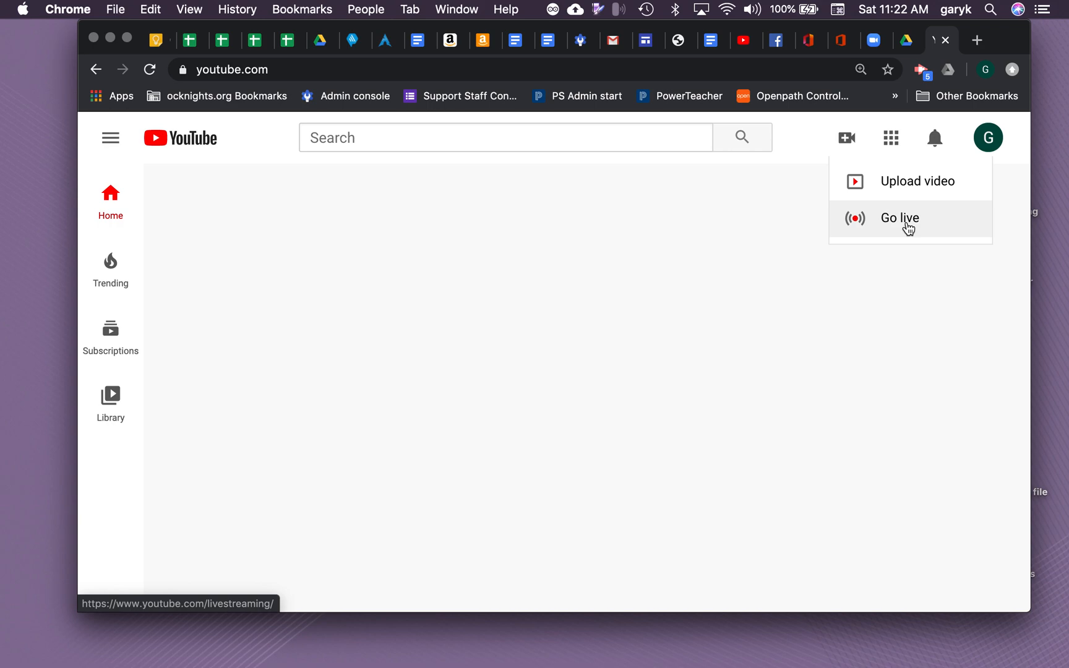
pyautogui.click(904, 186)
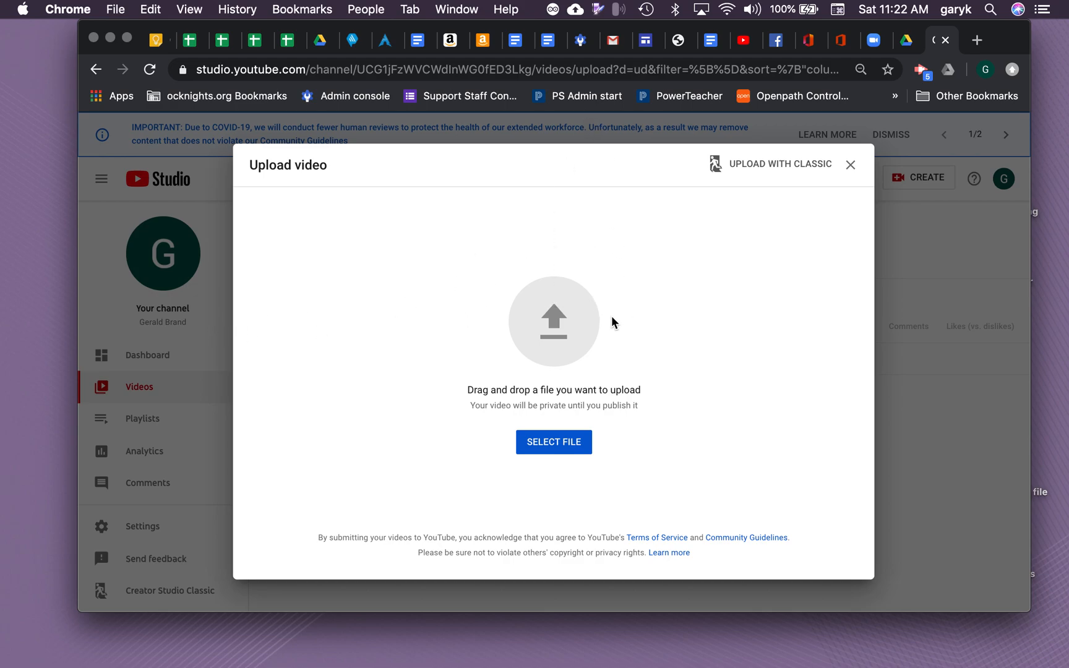
pyautogui.moveTo(393, 26); pyautogui.dragTo(541, 24)
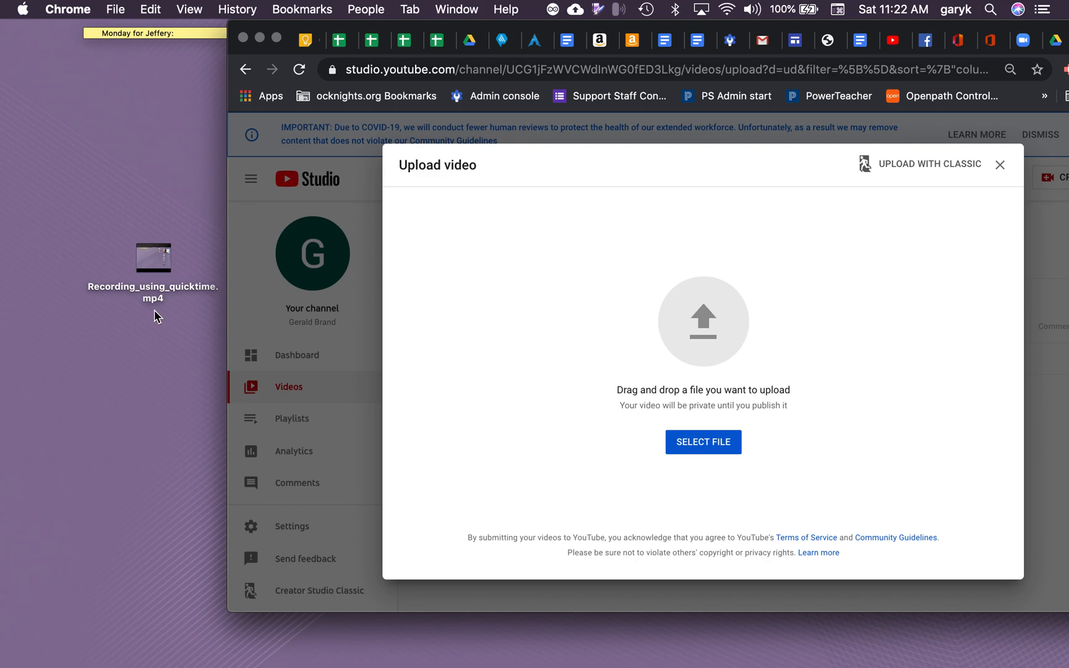
pyautogui.click(155, 268)
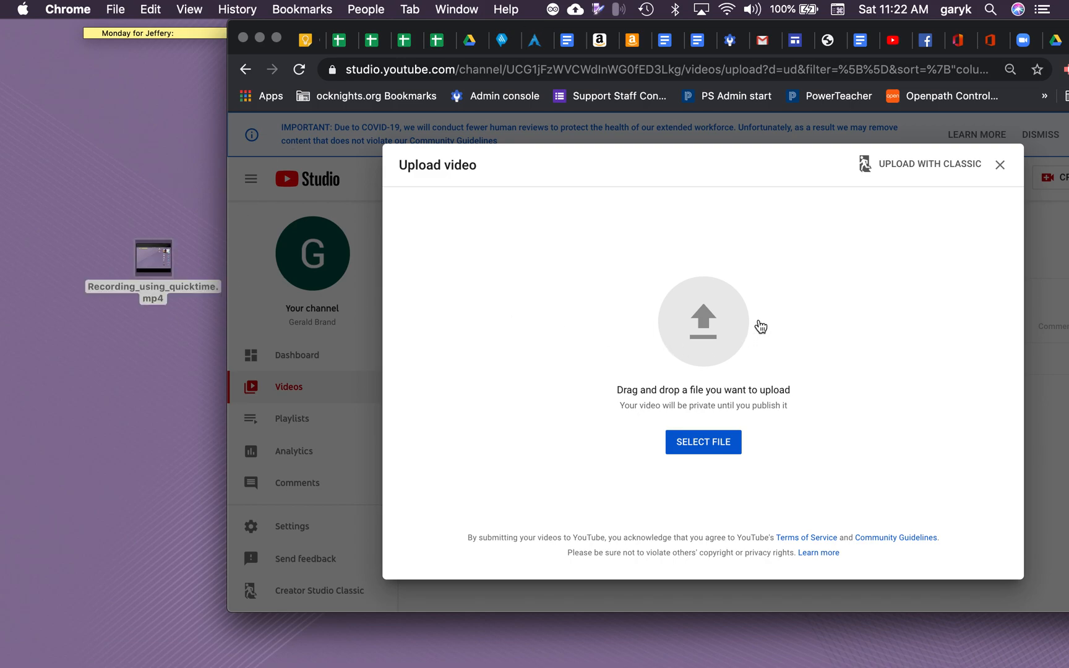
pyautogui.moveTo(162, 263); pyautogui.dragTo(706, 310)
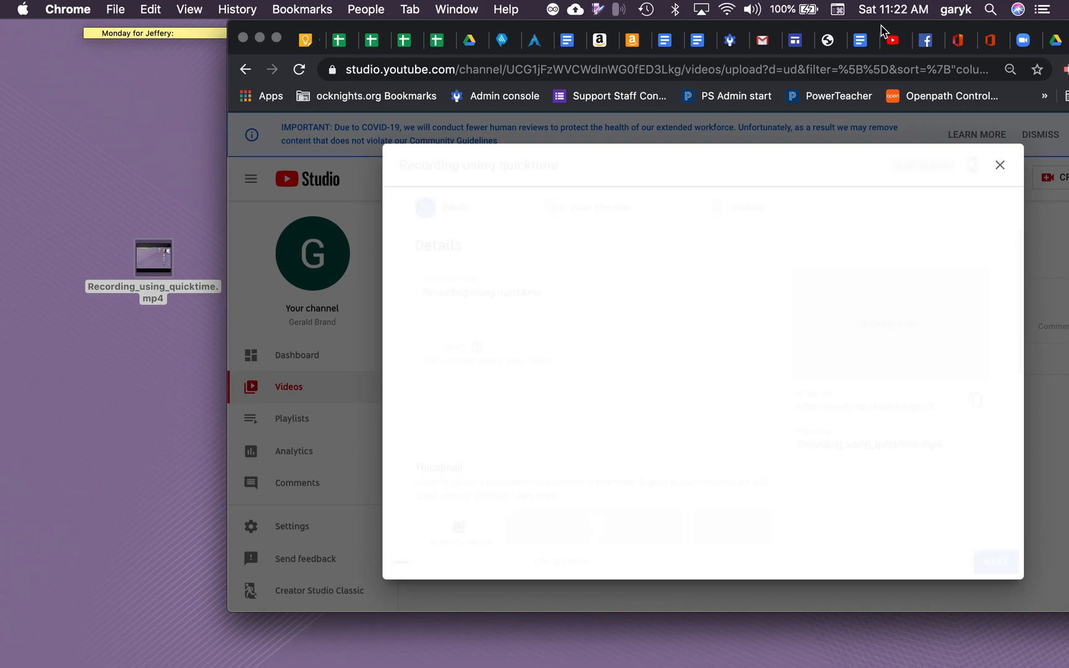
pyautogui.moveTo(882, 31); pyautogui.dragTo(739, 31)
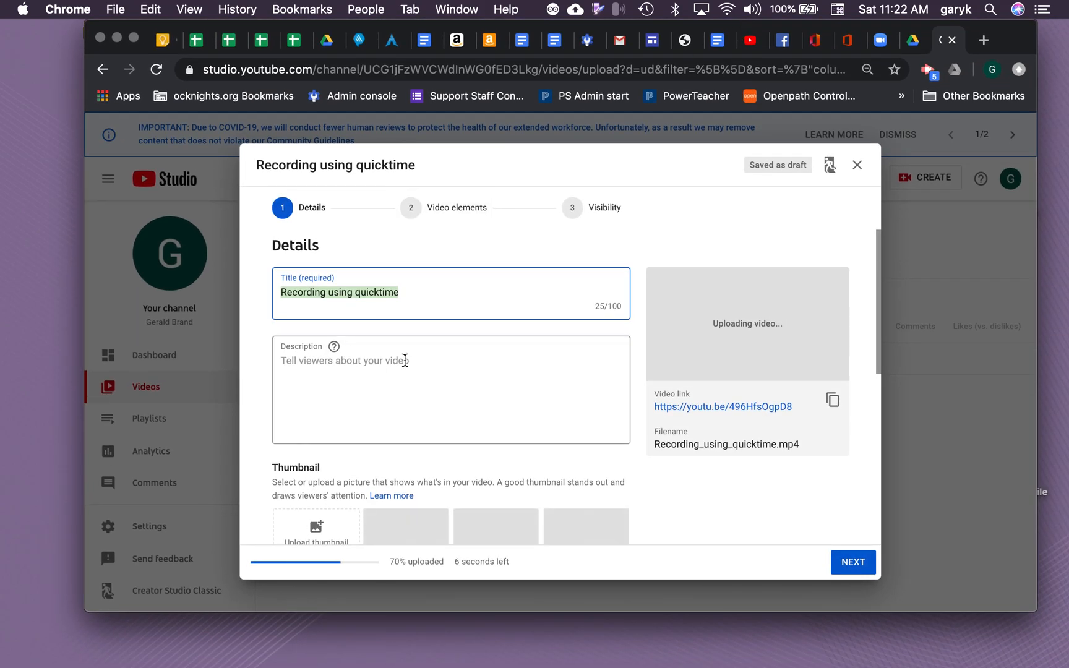
# - Enter the video description "Recording using quicktime, recording your iphone screen"
pyautogui.click(372, 368)
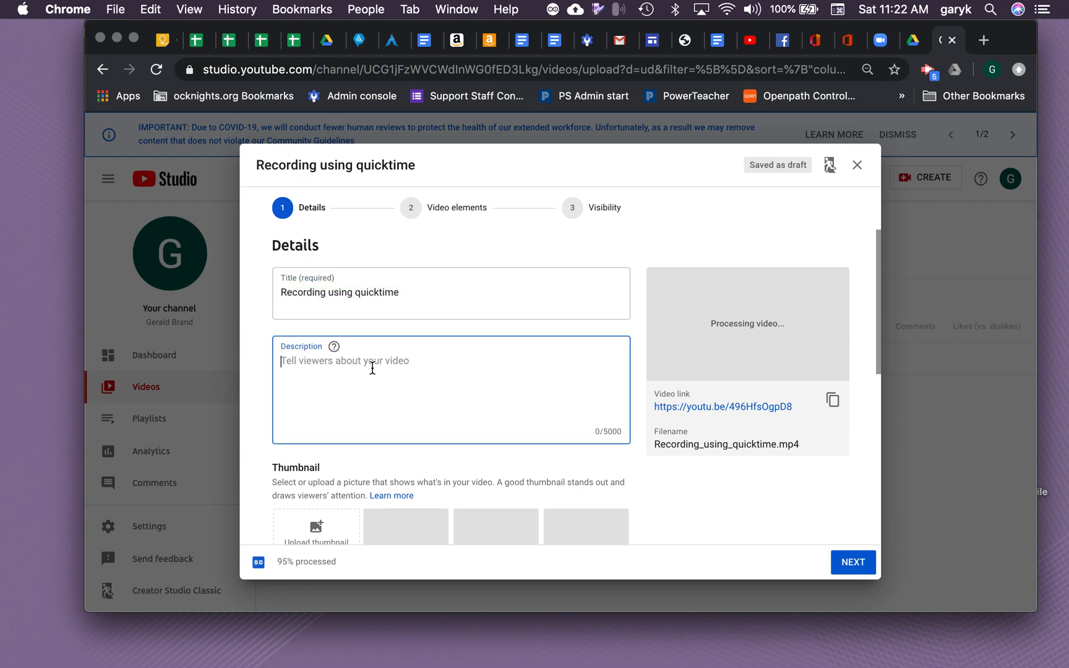
pyautogui.write('Record')
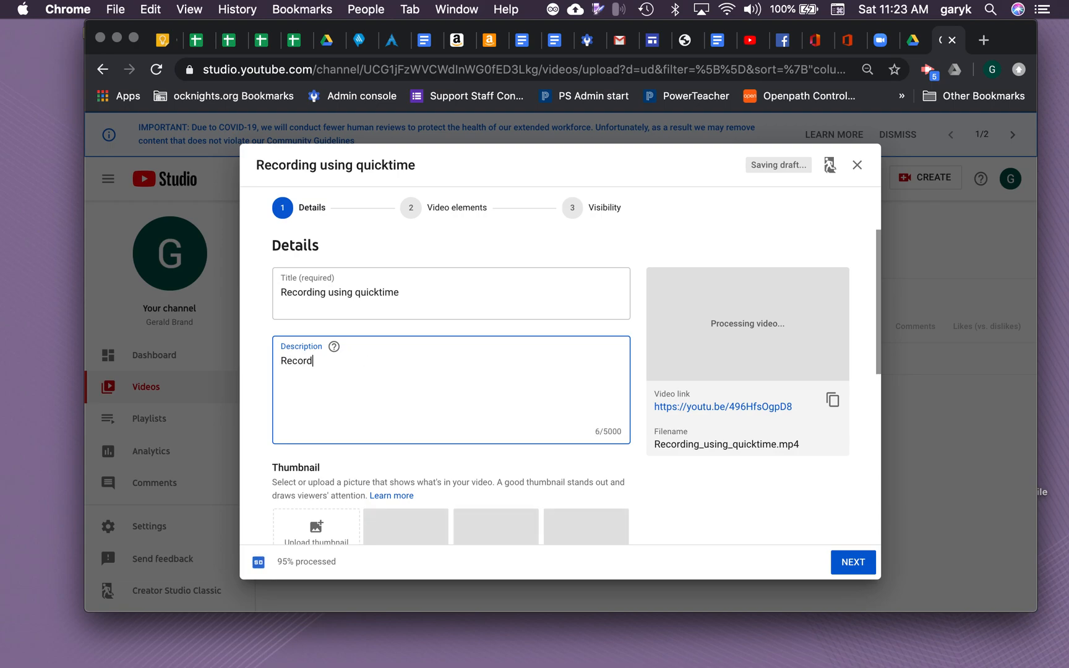
pyautogui.write('ing usin')
pyautogui.press('BackSpace')
pyautogui.write('g quicktime, ')
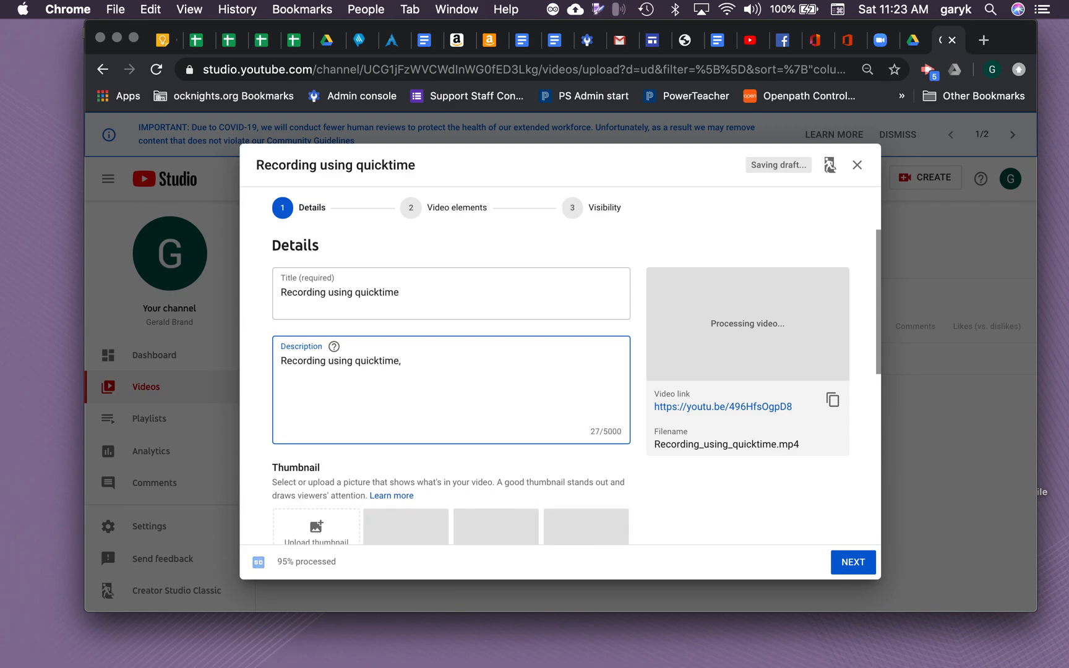
pyautogui.write('recording your i')
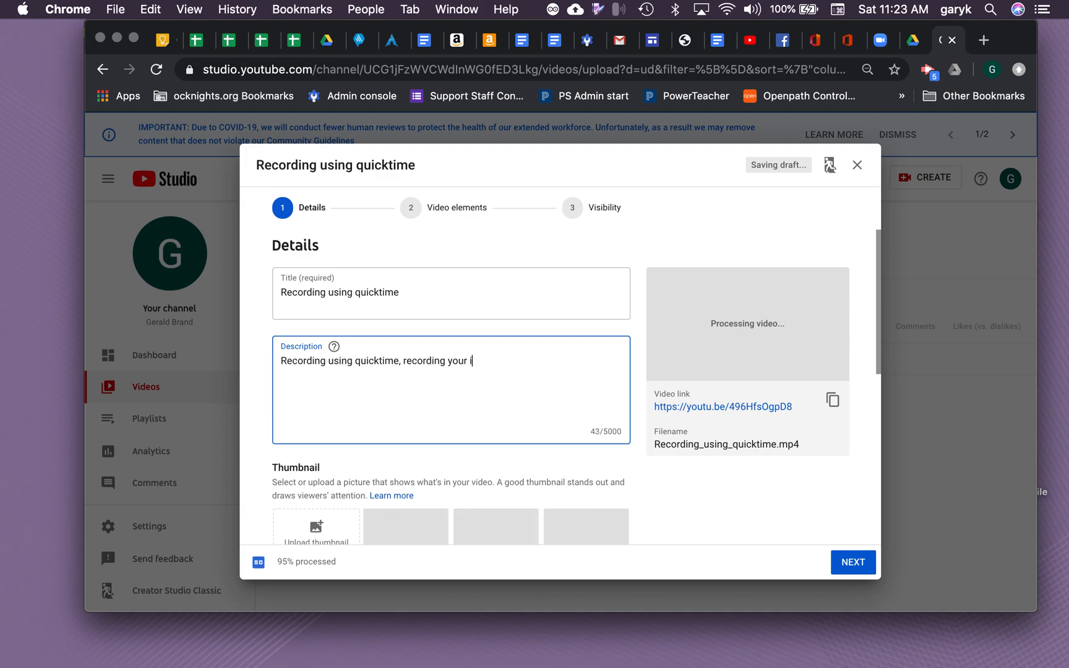
pyautogui.write('phone screen')
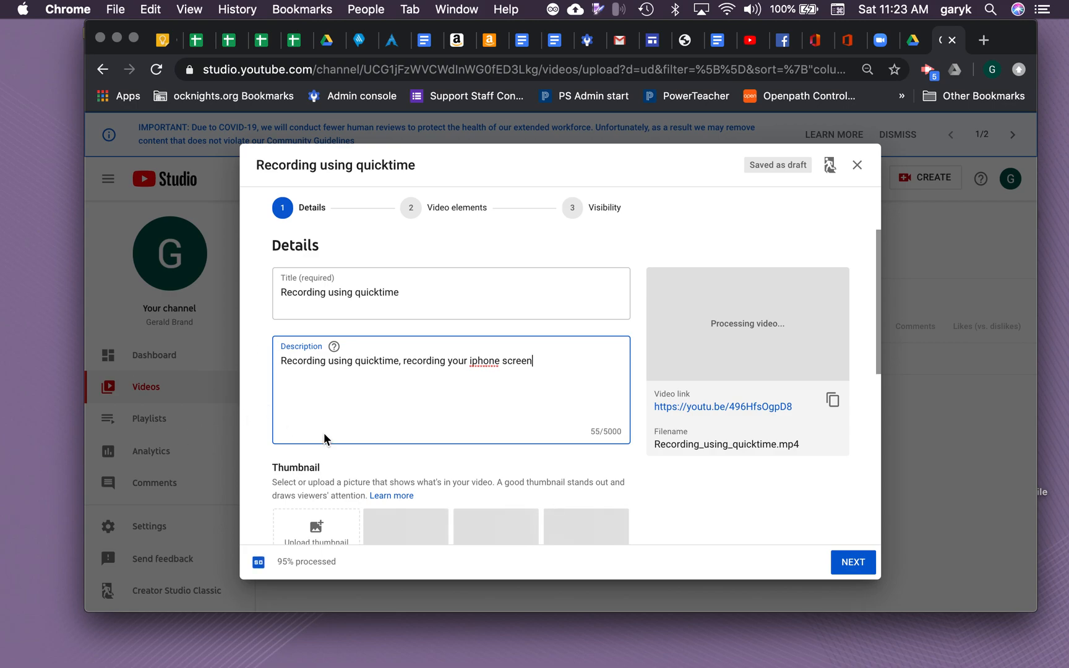
# - Set the video's audience to "Yes, it's made for kids"
pyautogui.scroll(-2, 337, 437)
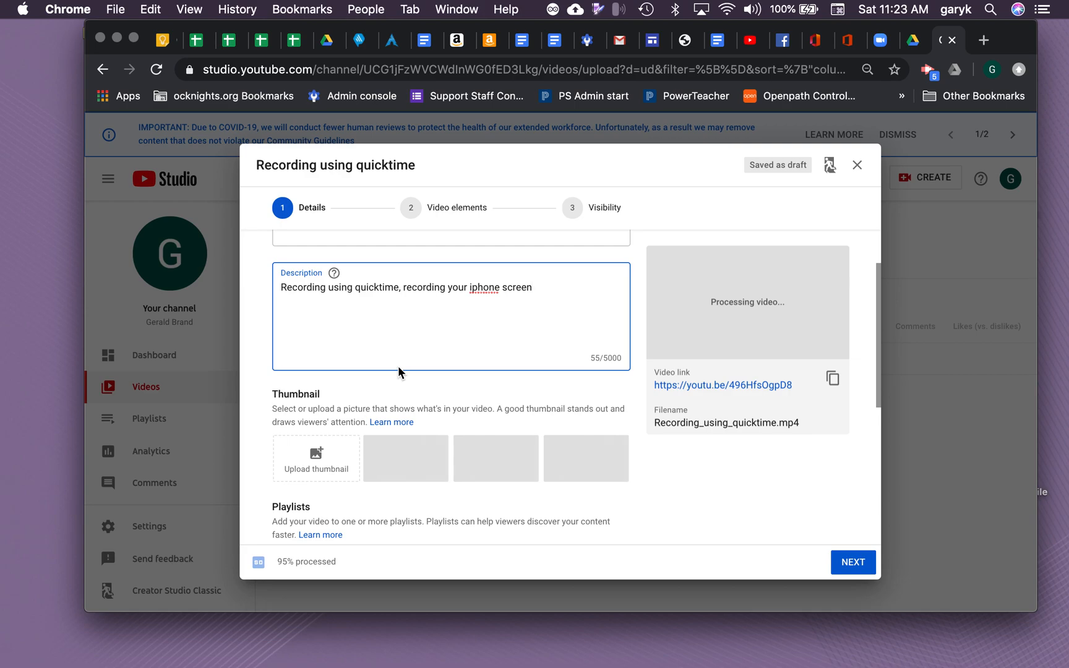
pyautogui.scroll(-3, 398, 370)
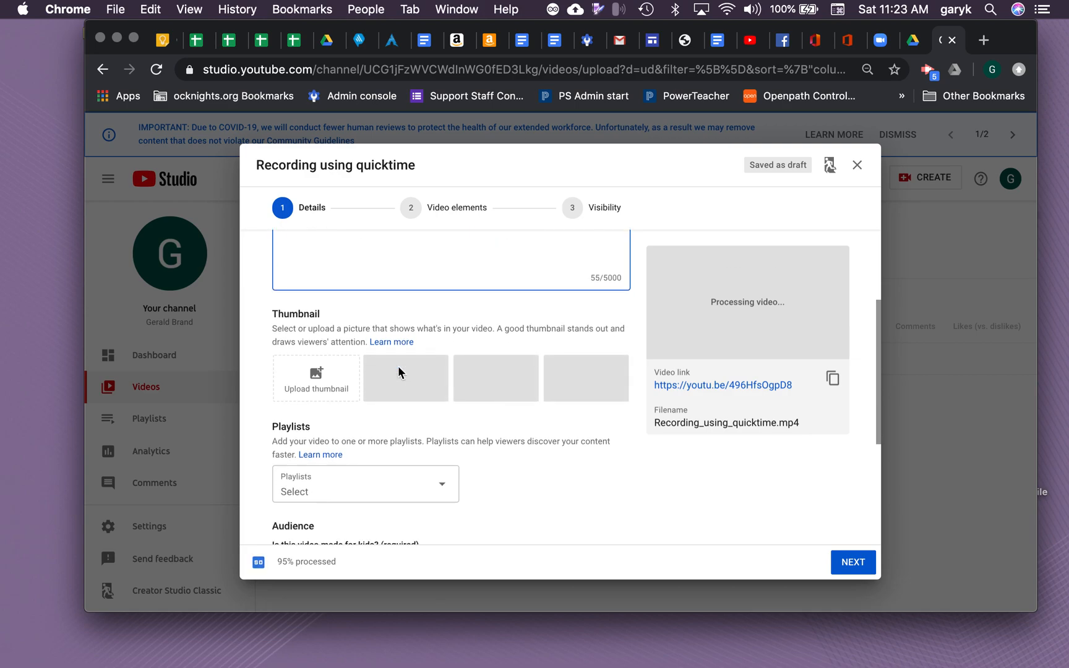
pyautogui.scroll(-2, 398, 371)
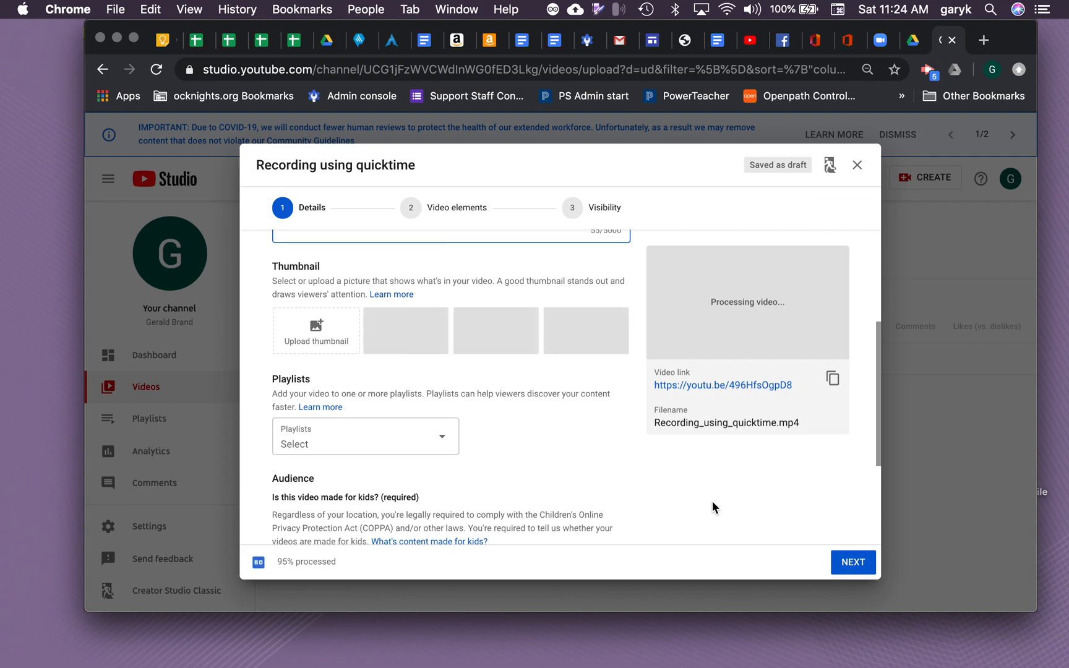
pyautogui.scroll(-3, 564, 477)
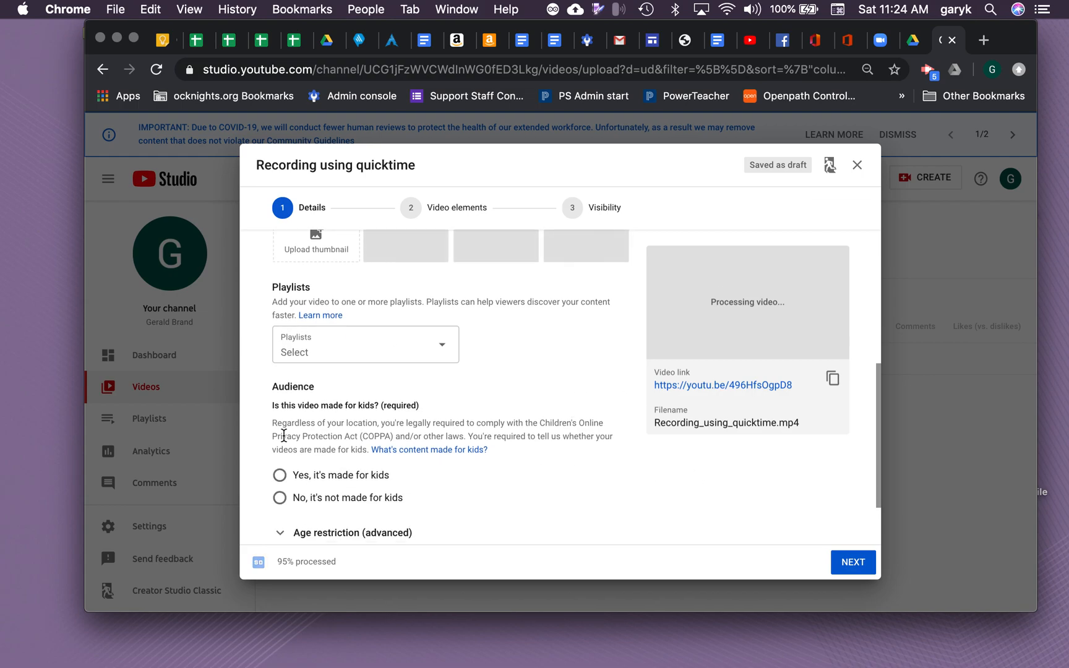
pyautogui.click(281, 478)
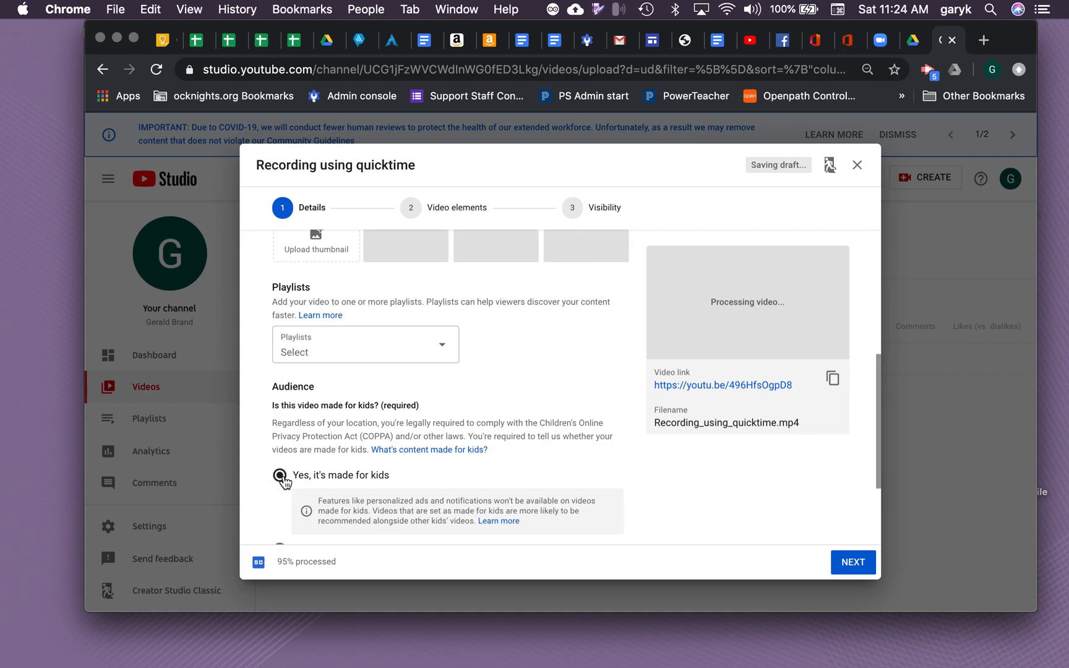
# - Review the remaining video details and advance to the visibility settings without adding an end screen or cards
pyautogui.scroll(-3, 711, 477)
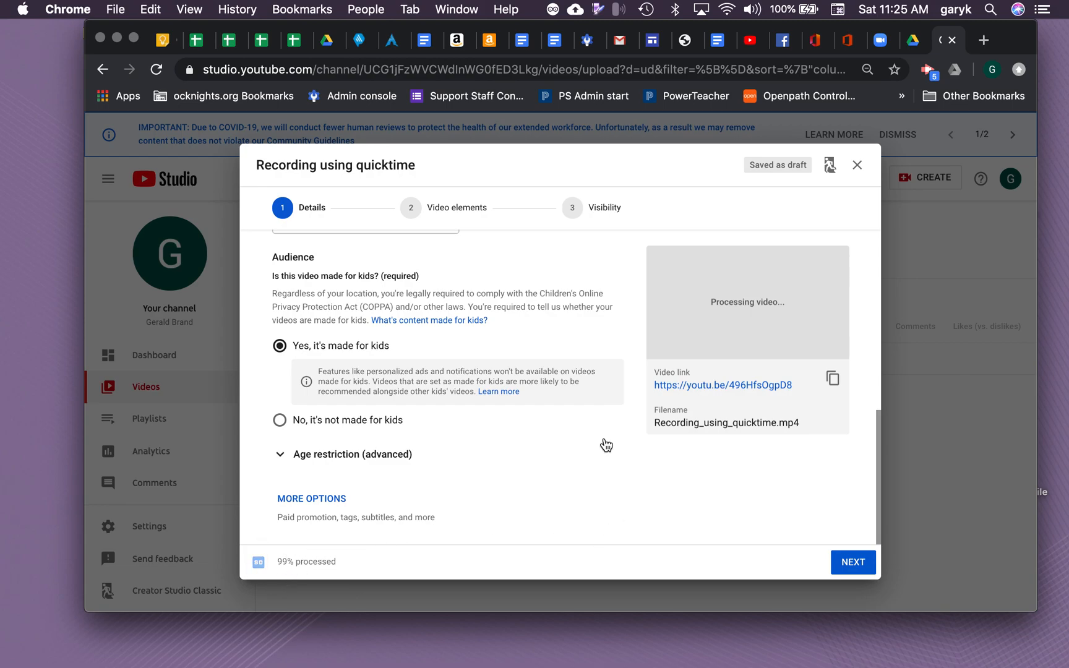
pyautogui.scroll(3, 604, 437)
pyautogui.scroll(1, 604, 437)
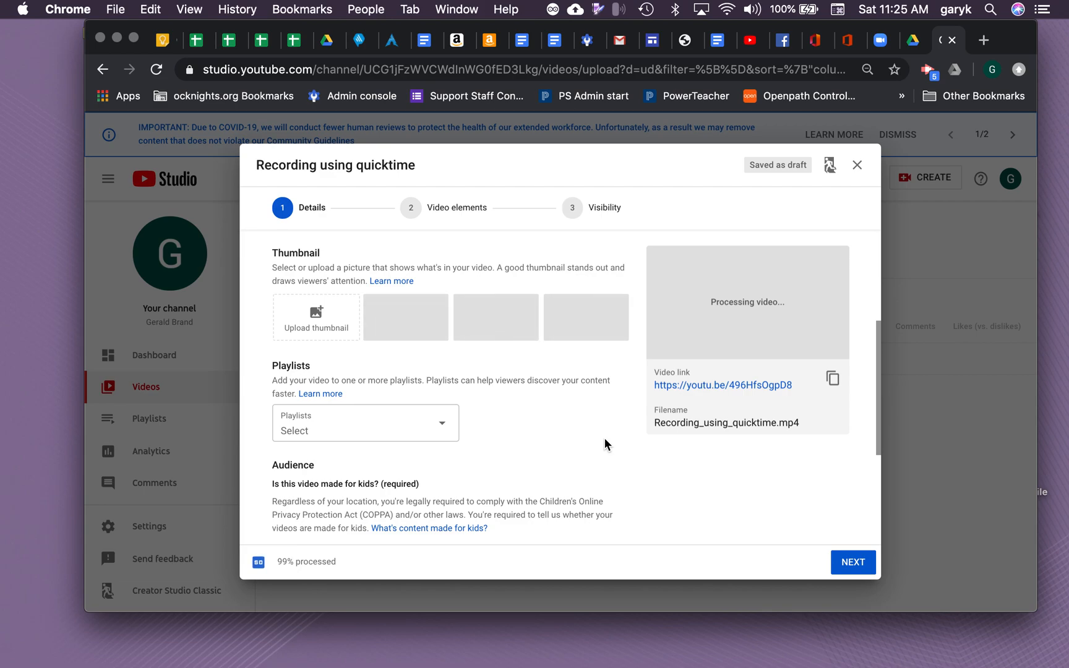
pyautogui.scroll(-1, 604, 437)
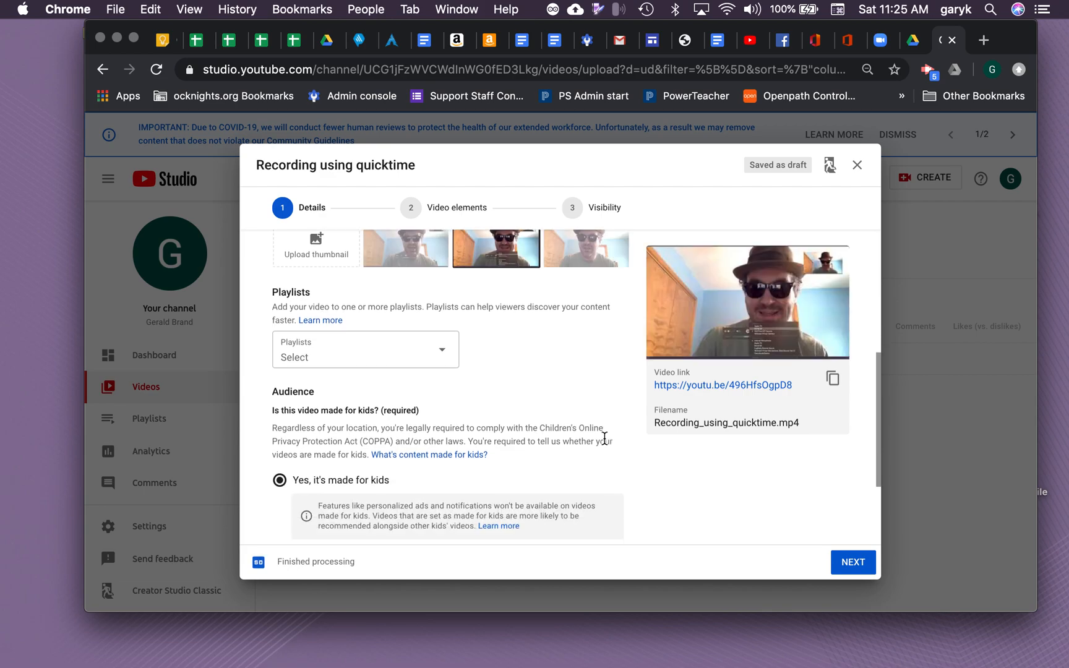
pyautogui.scroll(1, 604, 438)
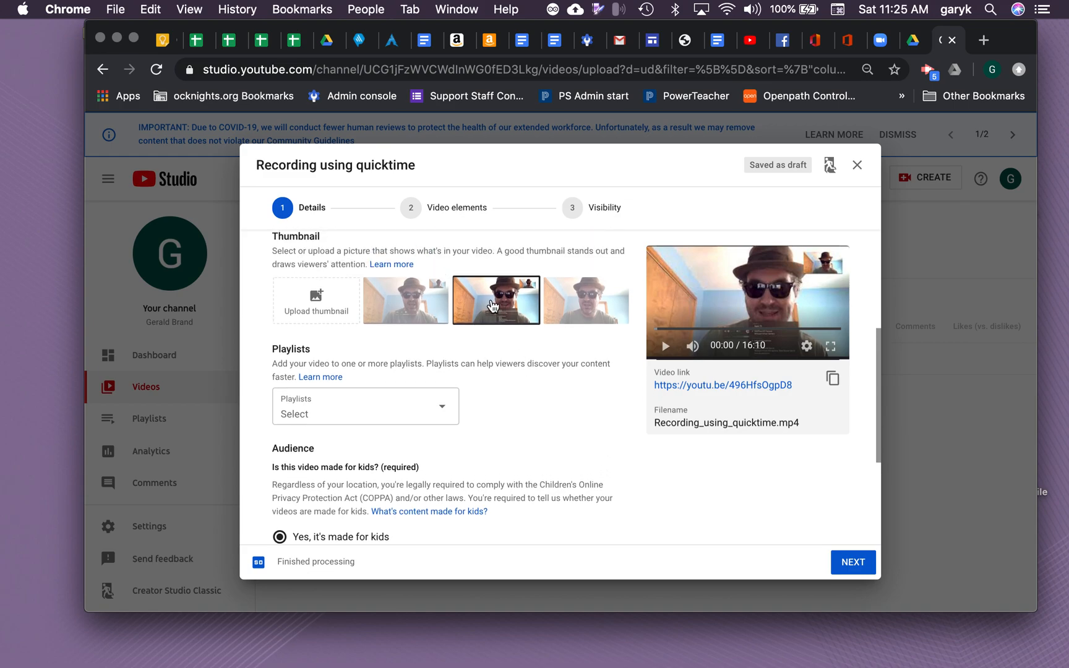
pyautogui.scroll(-3, 571, 432)
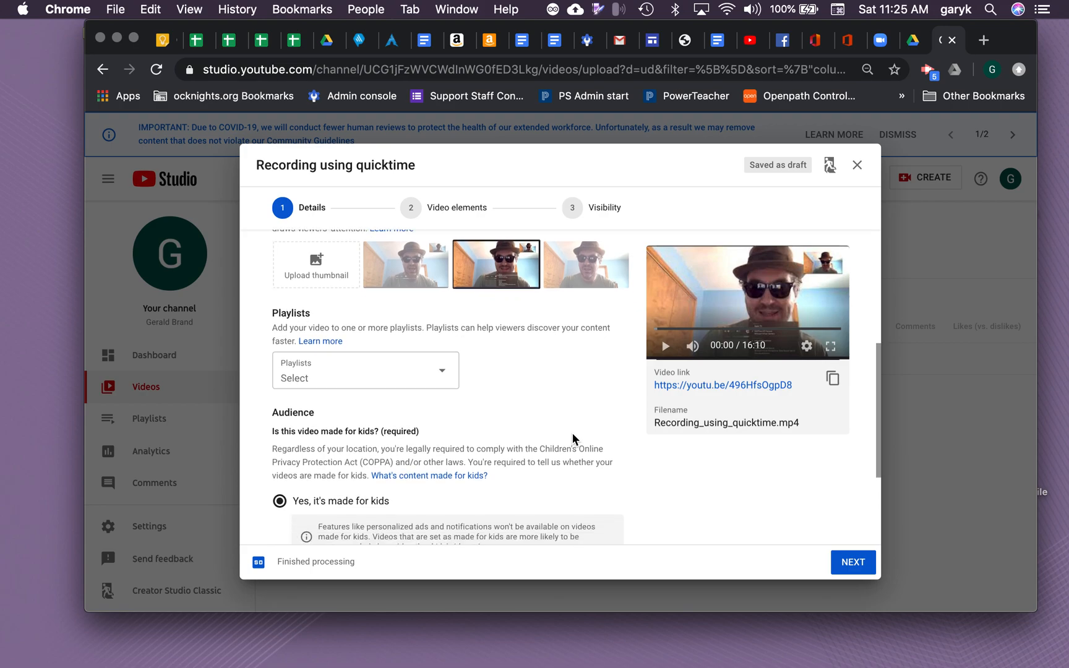
pyautogui.click(849, 564)
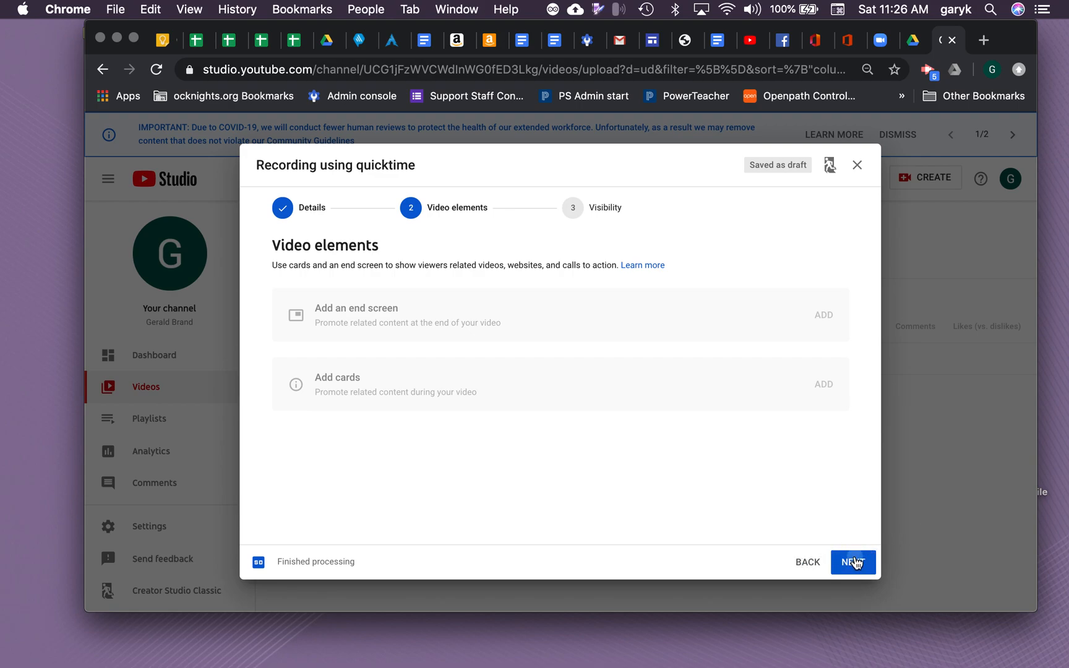
pyautogui.click(854, 563)
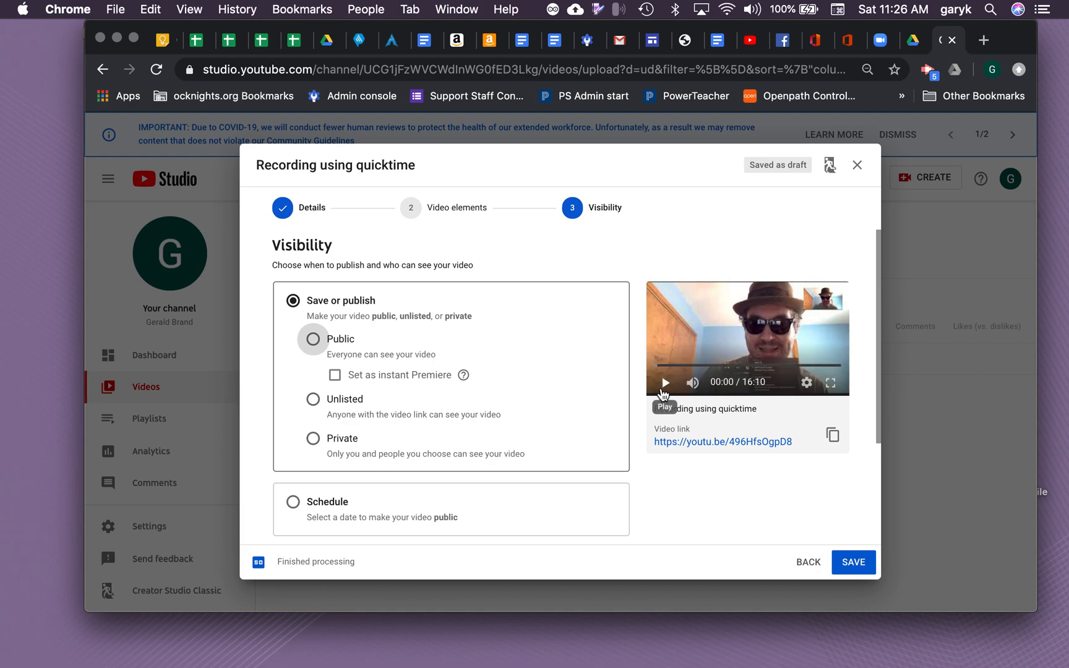
# - Set the video's visibility to Public and publish it
pyautogui.click(313, 340)
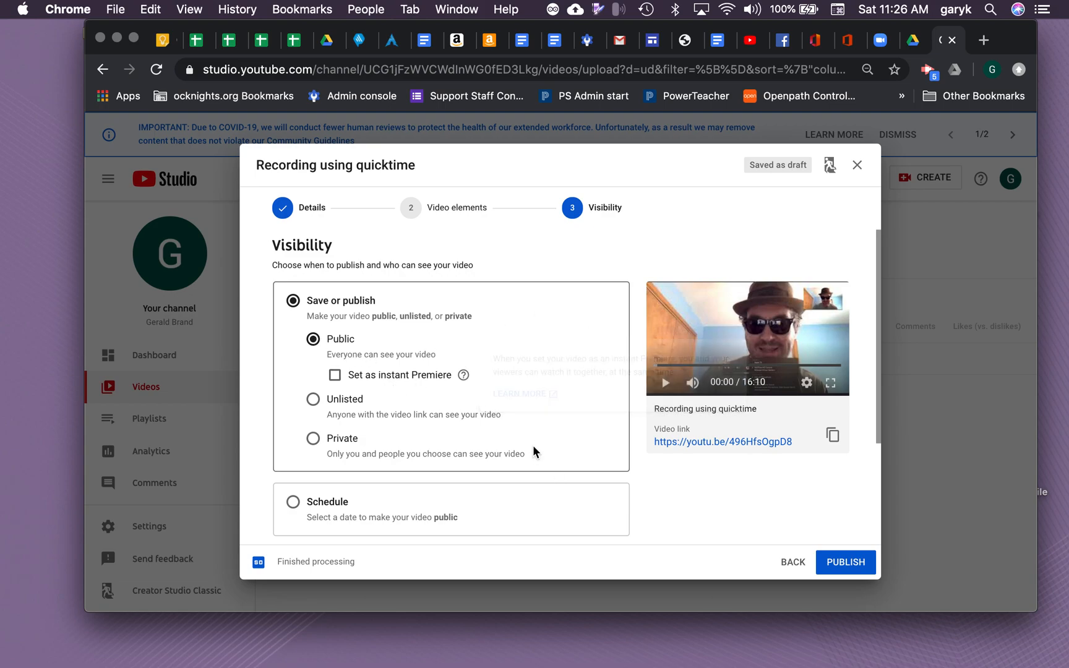
pyautogui.moveTo(465, 375)
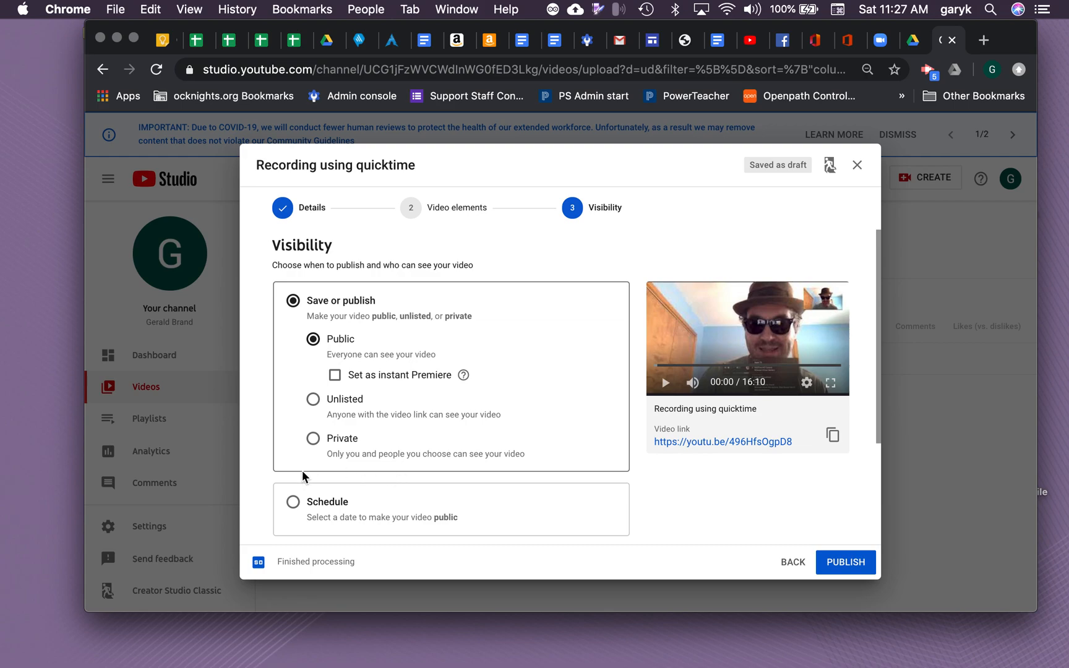
pyautogui.click(848, 563)
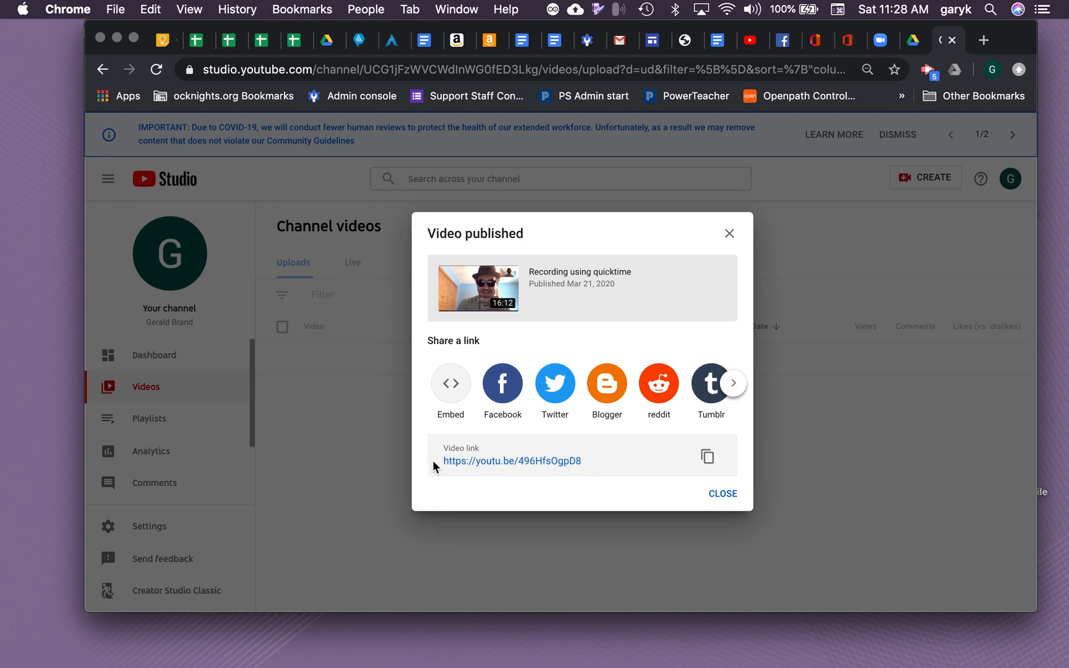
# - Copy the published video's link and close the sharing dialog
pyautogui.moveTo(433, 460); pyautogui.dragTo(584, 461)
pyautogui.press('super+c')
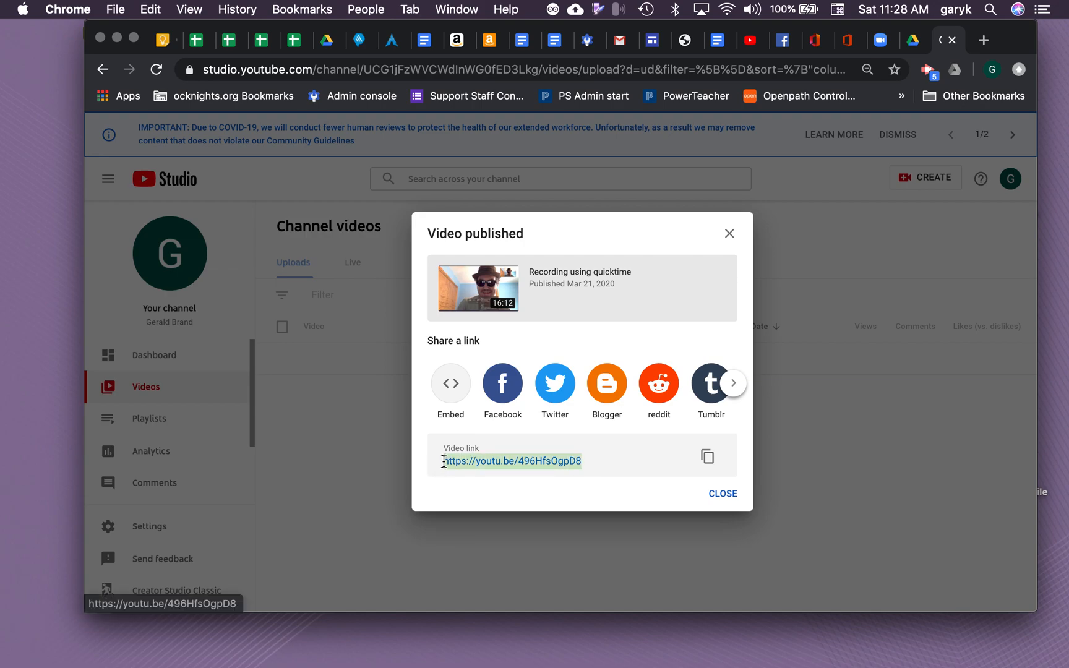
pyautogui.click(716, 498)
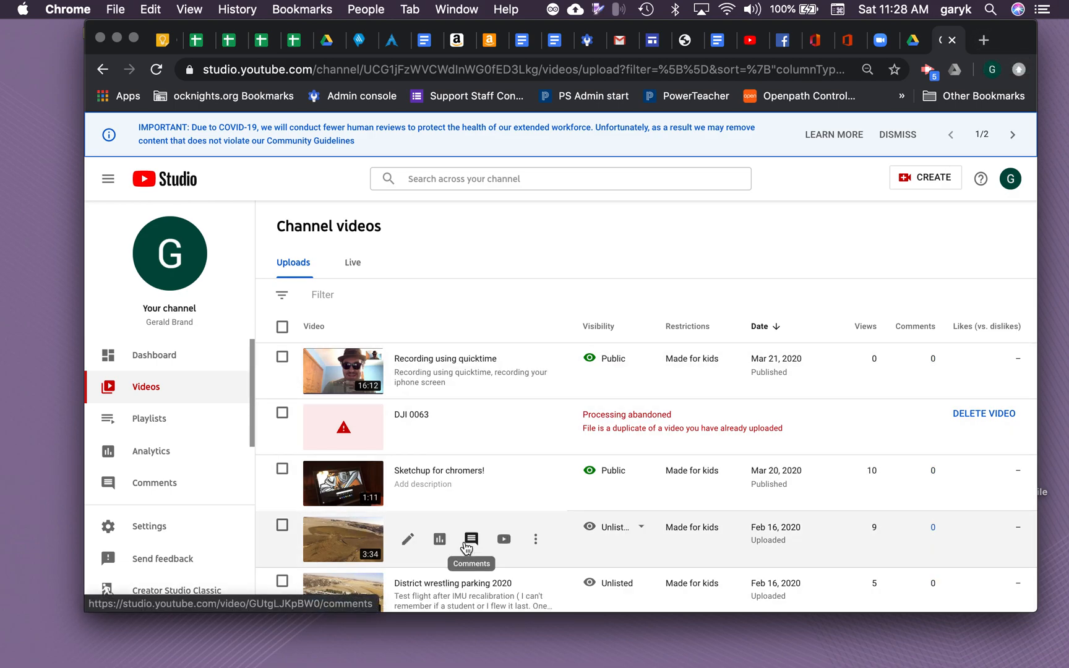
# - Look through the channel's uploaded videos and their visibility settings
pyautogui.scroll(-5, 467, 547)
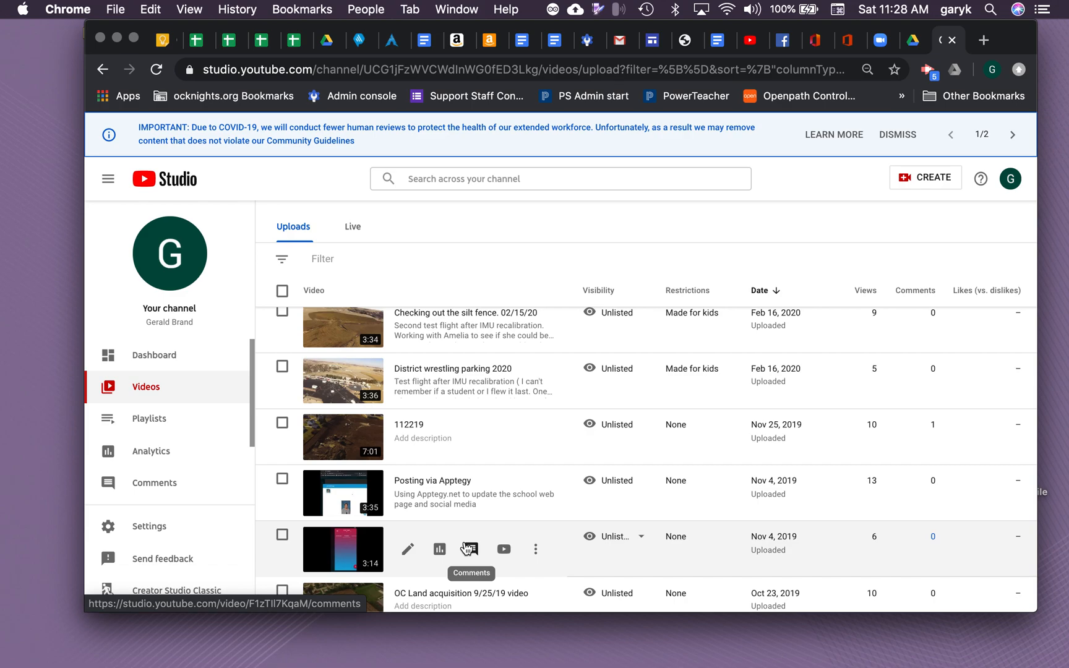
pyautogui.scroll(-10, 467, 547)
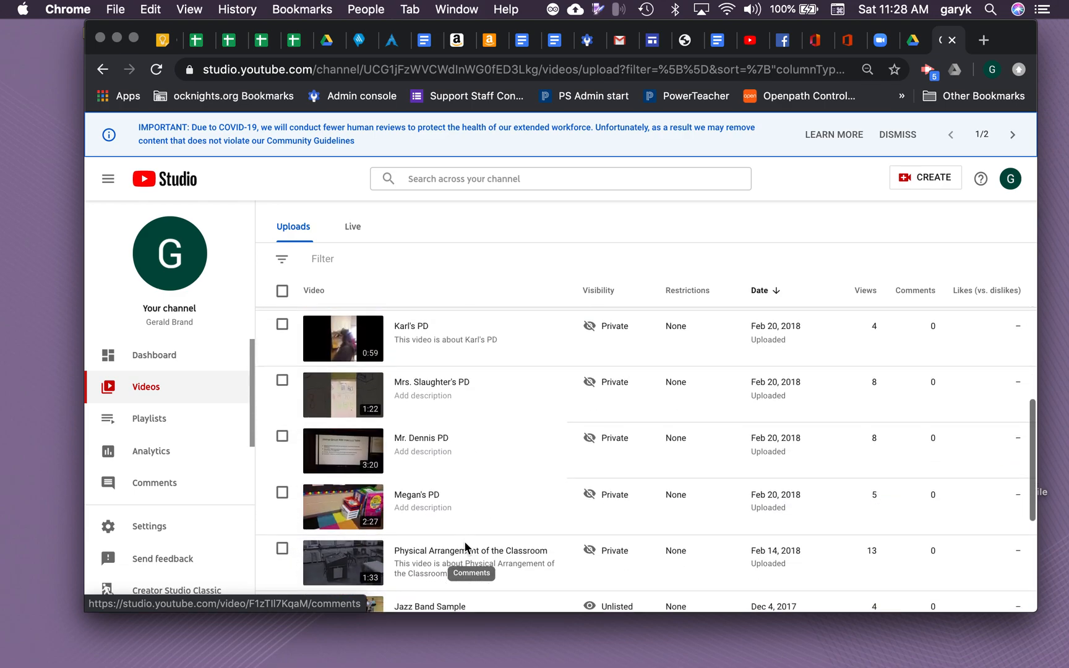
pyautogui.scroll(3, 464, 546)
pyautogui.scroll(1, 465, 542)
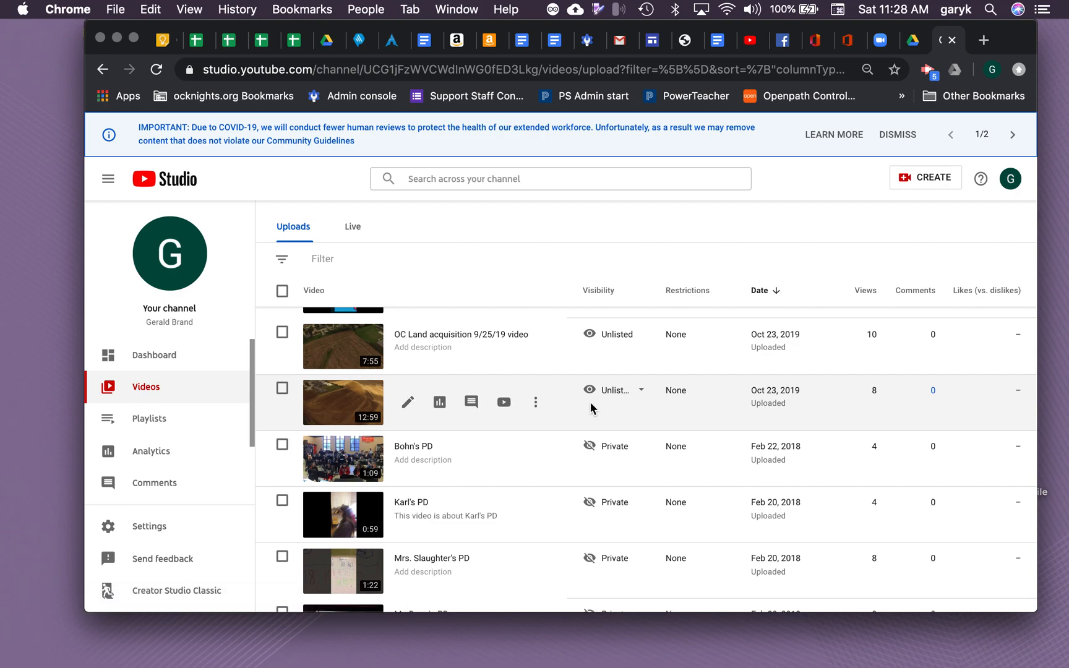
# - Examine the Unlisted and Private visibility explanations for the older uploads, down to the end of the channel's video list
pyautogui.moveTo(606, 401)
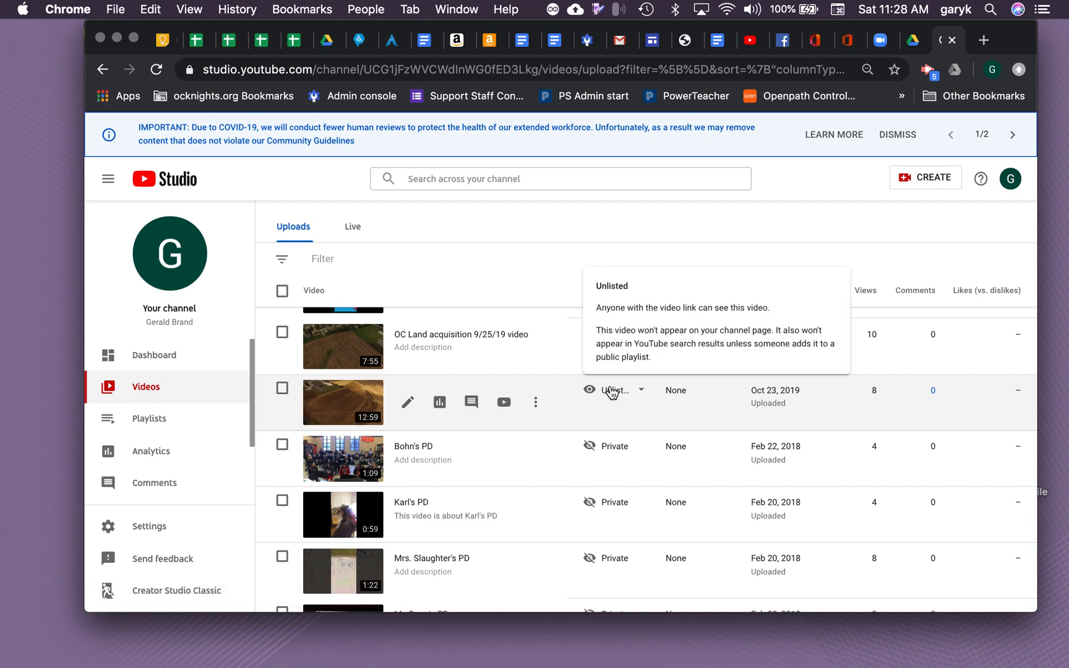
pyautogui.moveTo(610, 463)
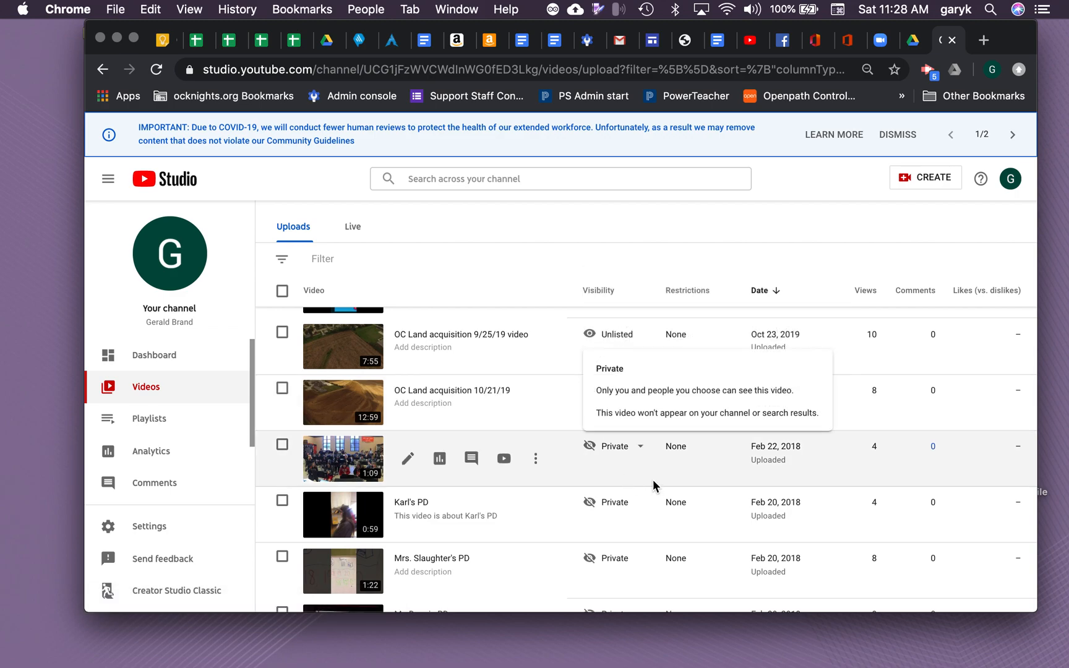
pyautogui.scroll(-3, 618, 543)
pyautogui.scroll(-2, 619, 550)
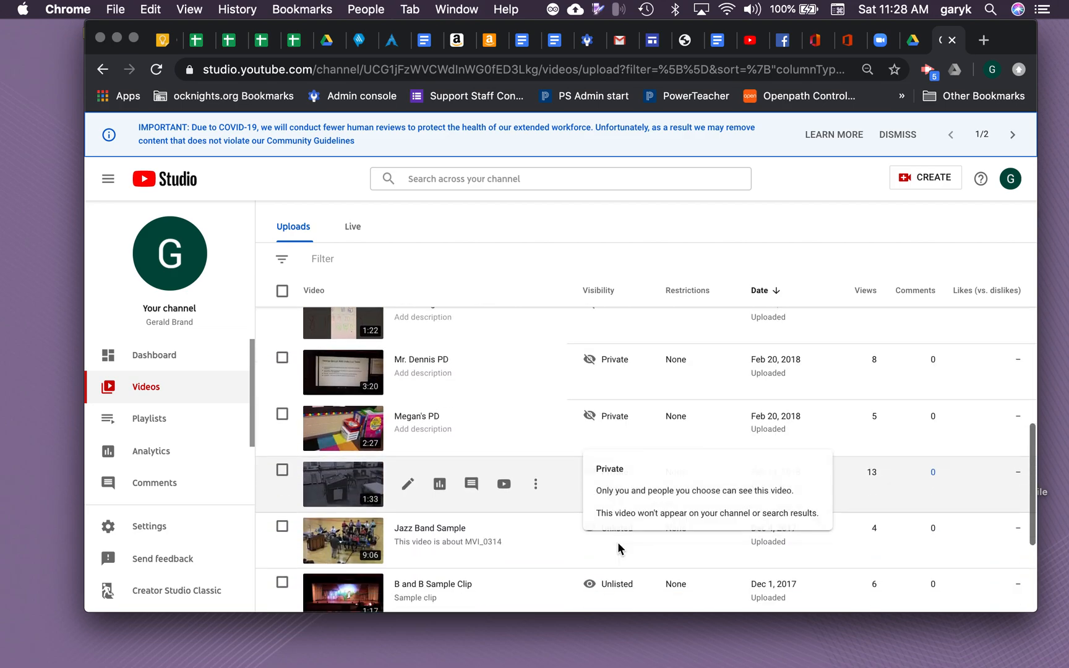
pyautogui.scroll(-3, 606, 523)
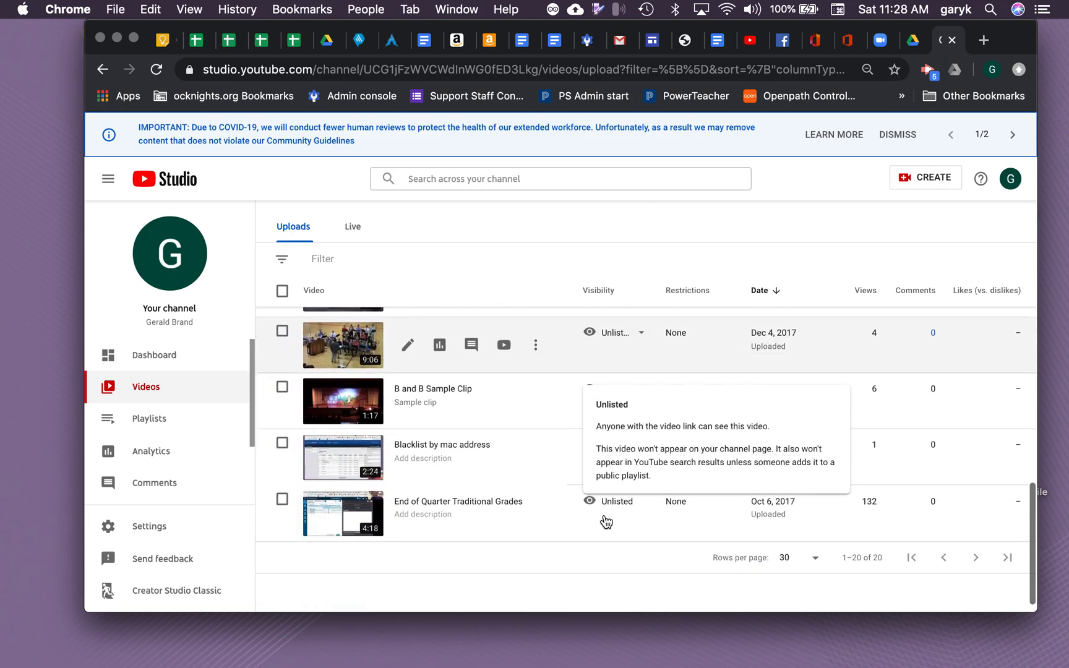
pyautogui.scroll(2, 569, 489)
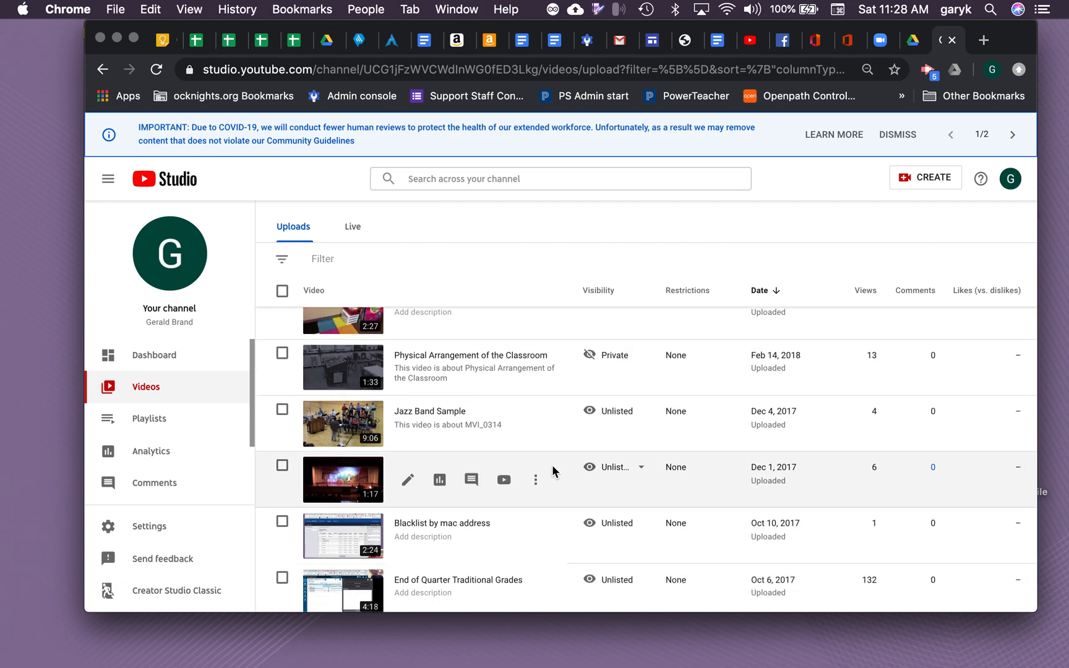
pyautogui.moveTo(624, 435)
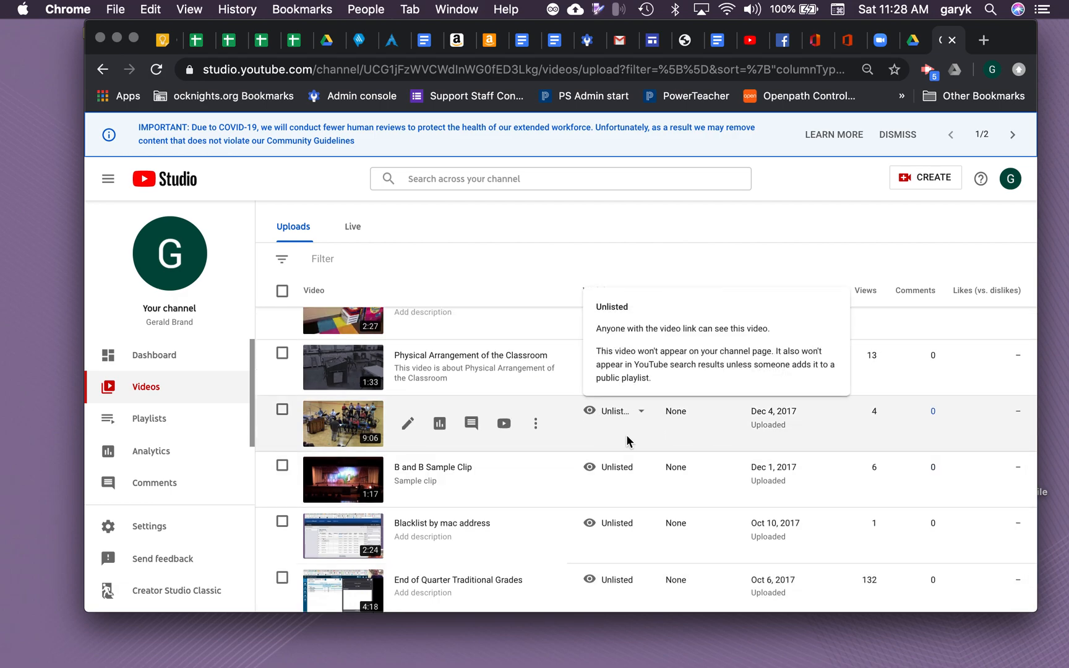
pyautogui.scroll(15, 887, 441)
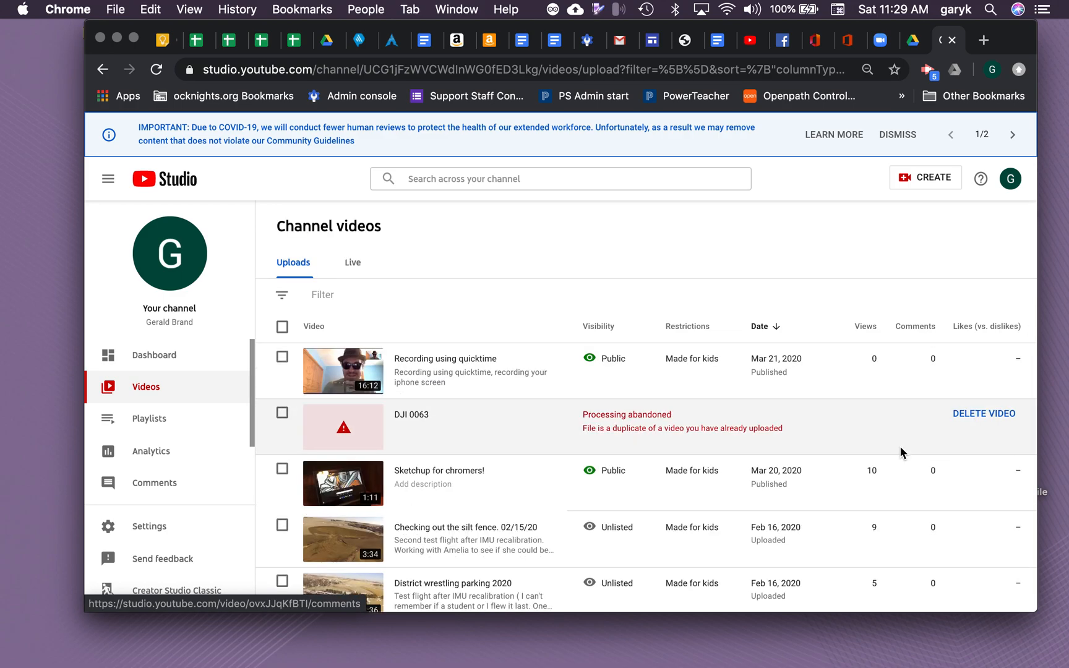
pyautogui.click(984, 42)
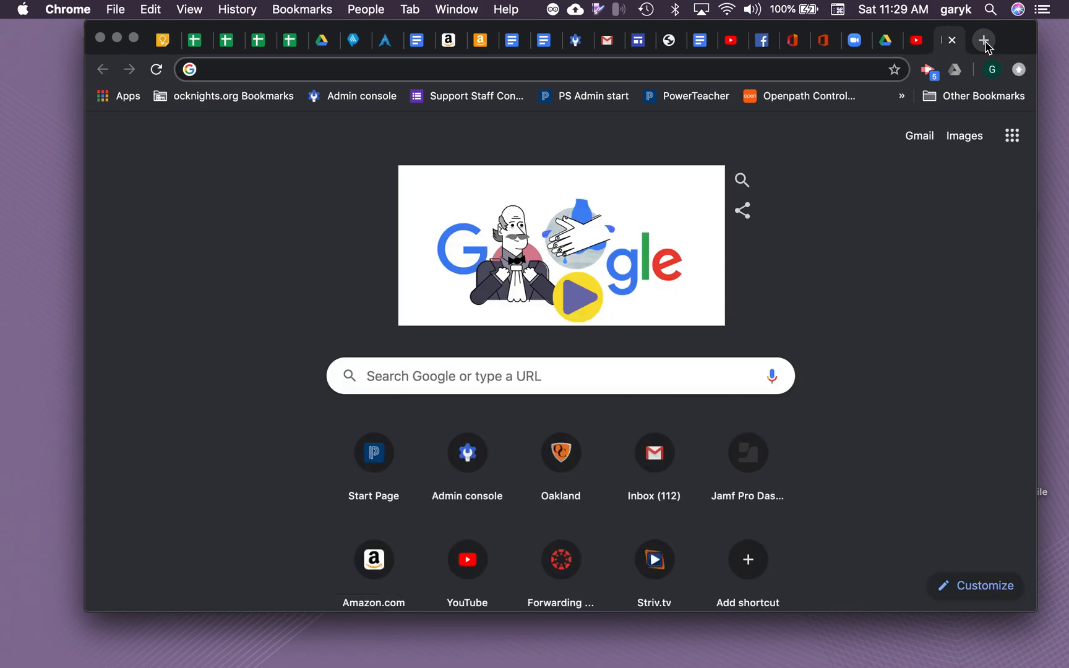
pyautogui.press('super+v')
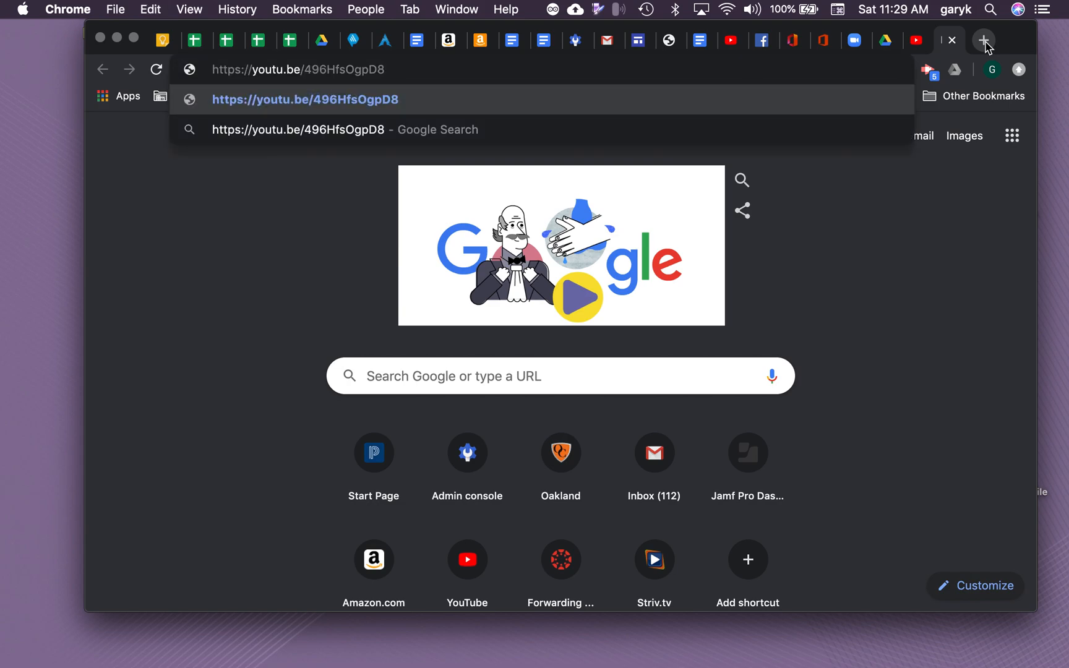
pyautogui.press('Return')
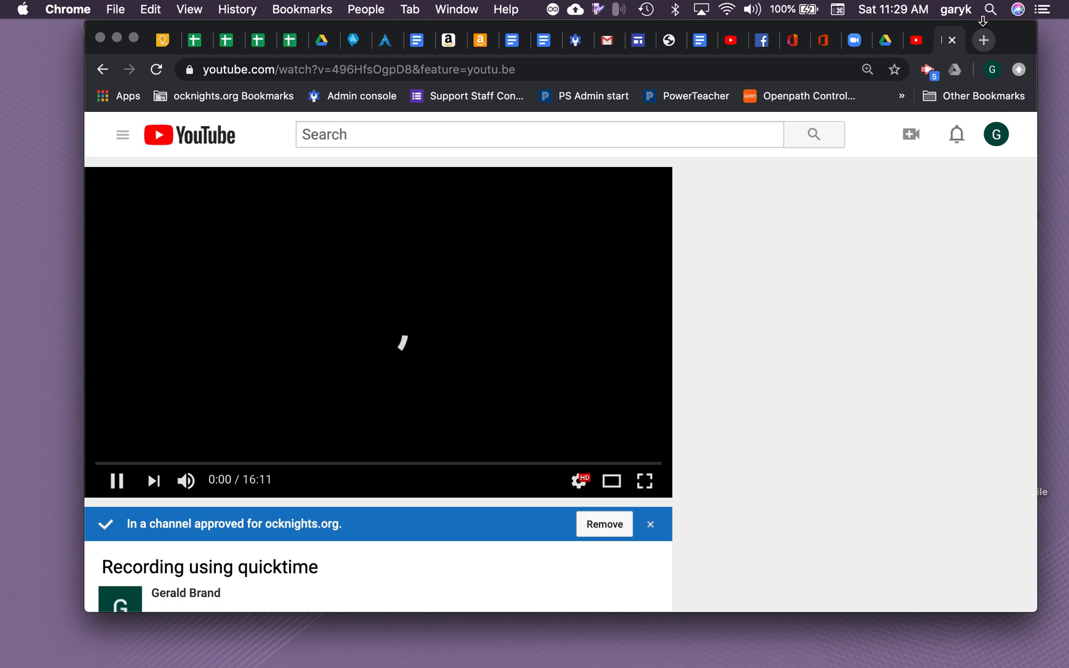
pyautogui.click(117, 12)
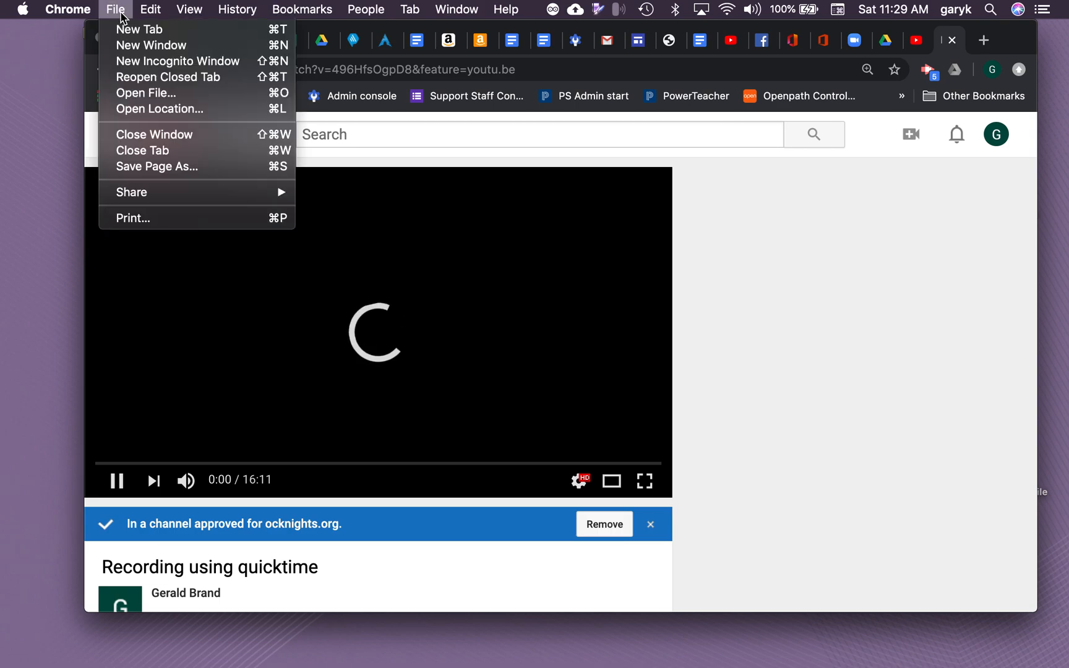
pyautogui.click(145, 63)
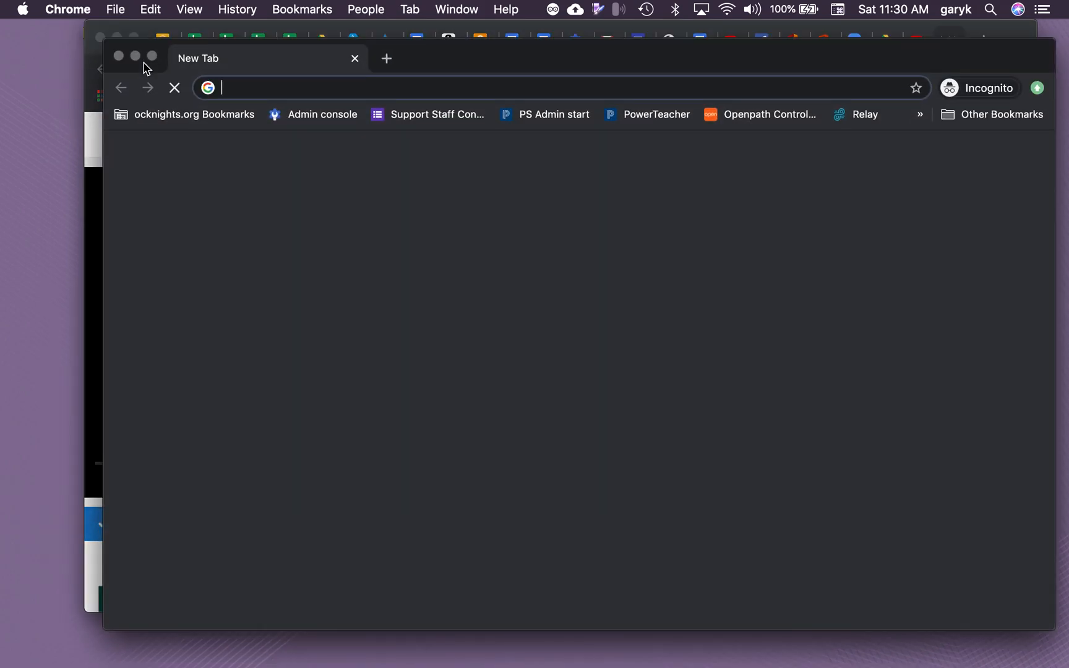
pyautogui.write('https://youtu.be/496HfsOgpD8')
pyautogui.press('Return')
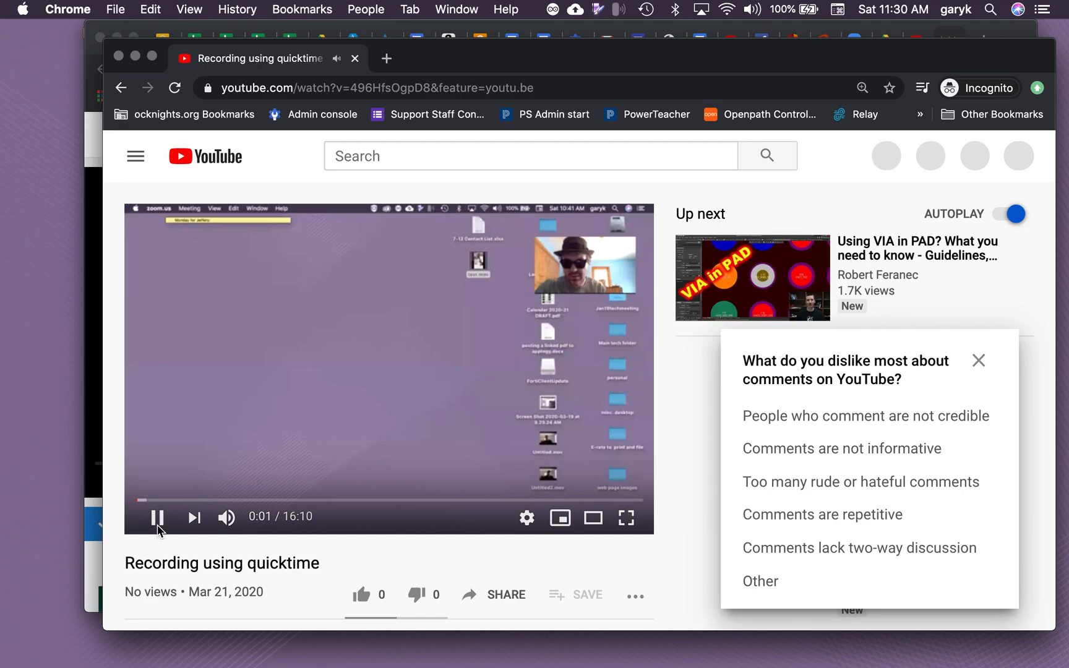
pyautogui.click(157, 518)
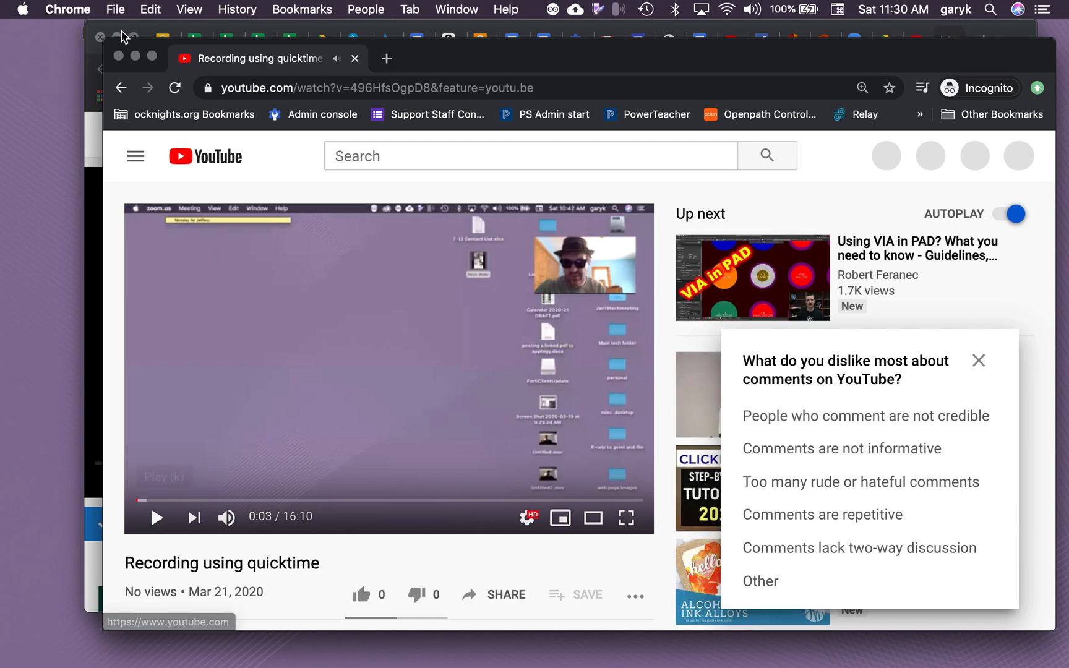
pyautogui.click(119, 55)
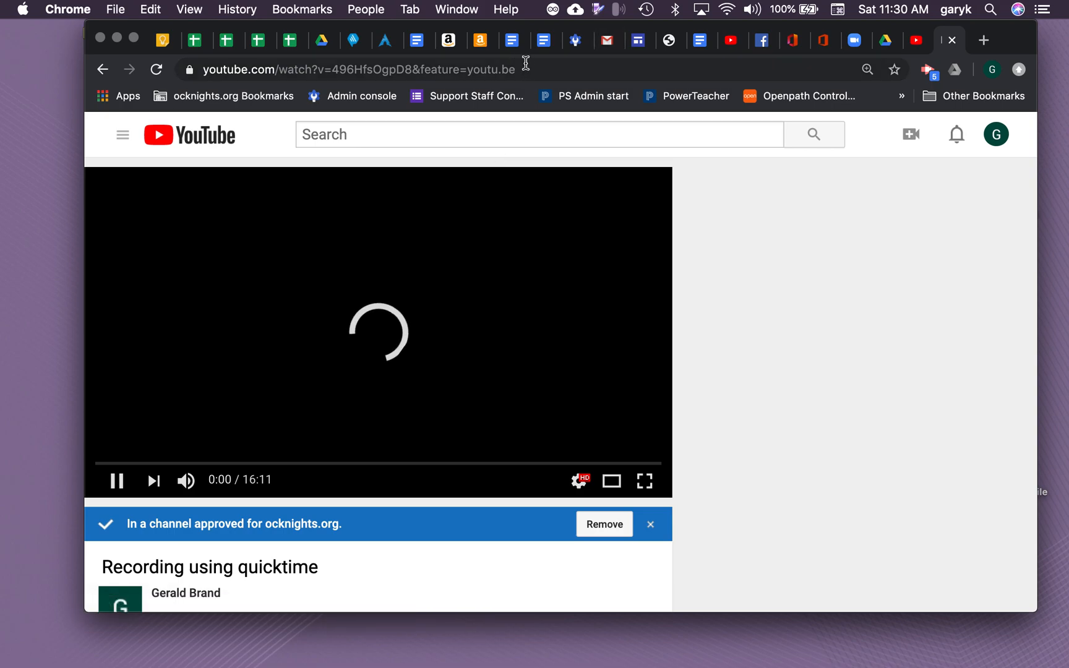
# - Copy the video's watch-page address and open the bookmarked Canvas site in a new browser tab
pyautogui.moveTo(538, 69); pyautogui.dragTo(203, 73)
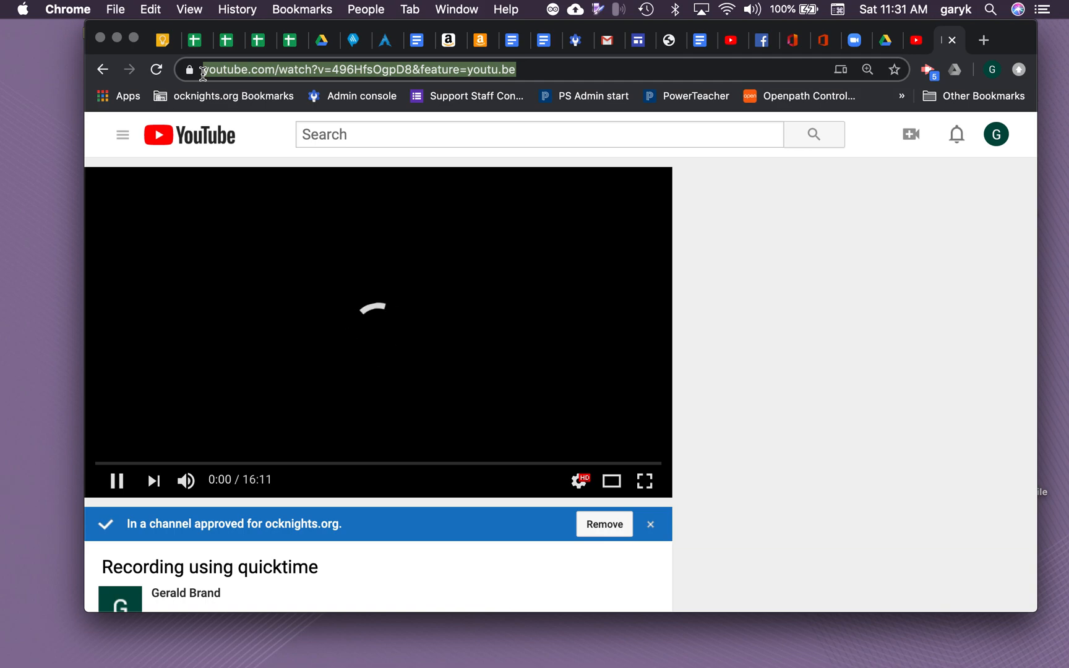
pyautogui.click(985, 41)
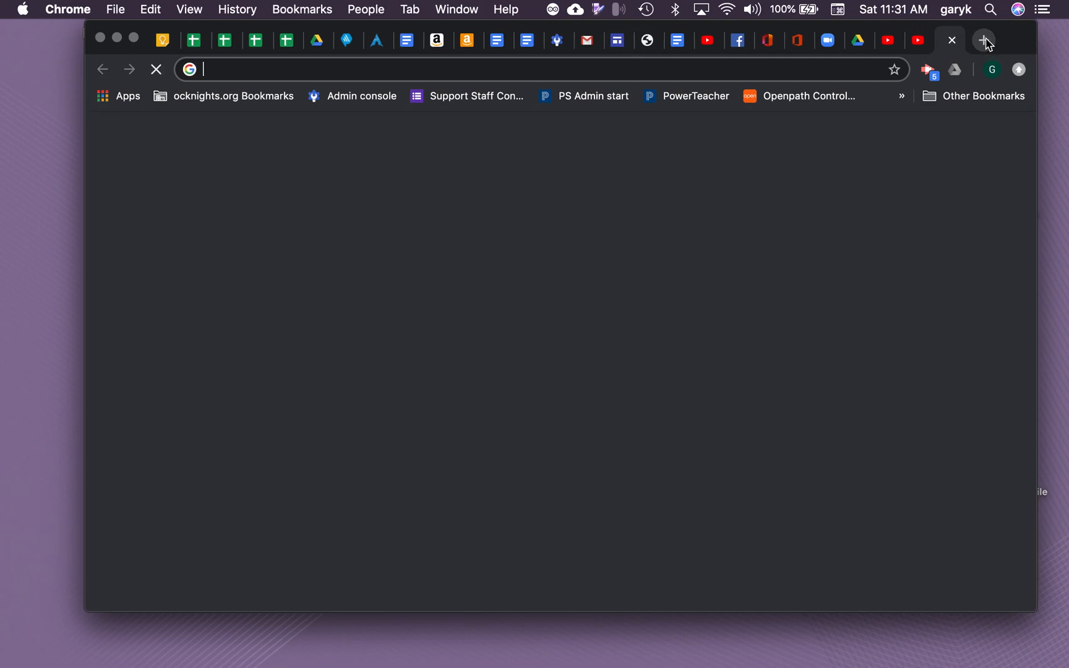
pyautogui.click(901, 96)
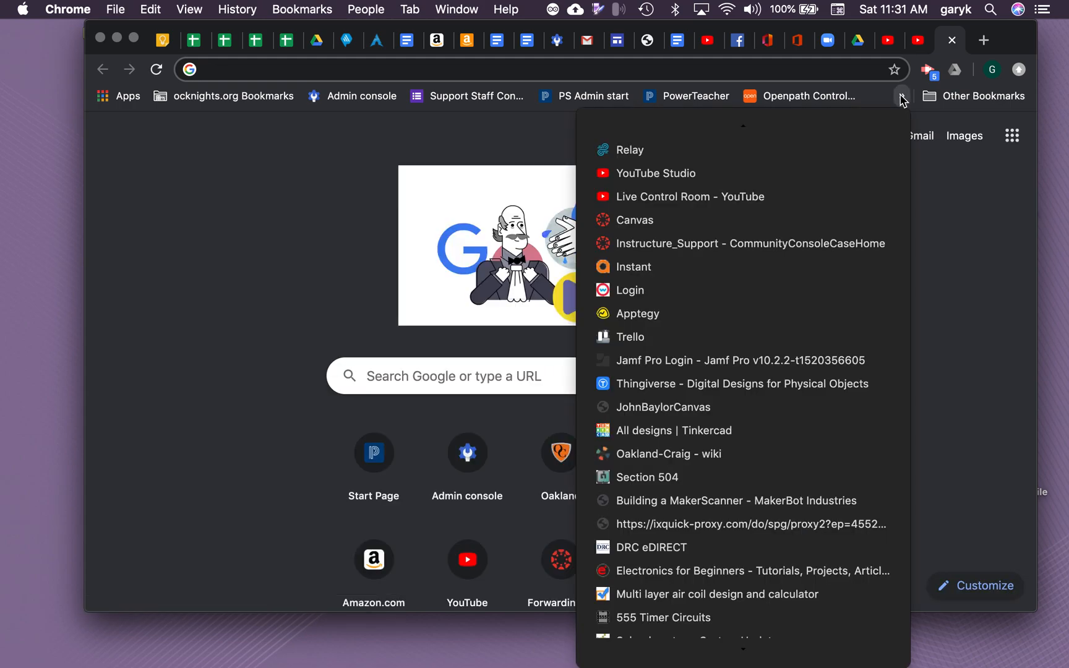
pyautogui.click(637, 219)
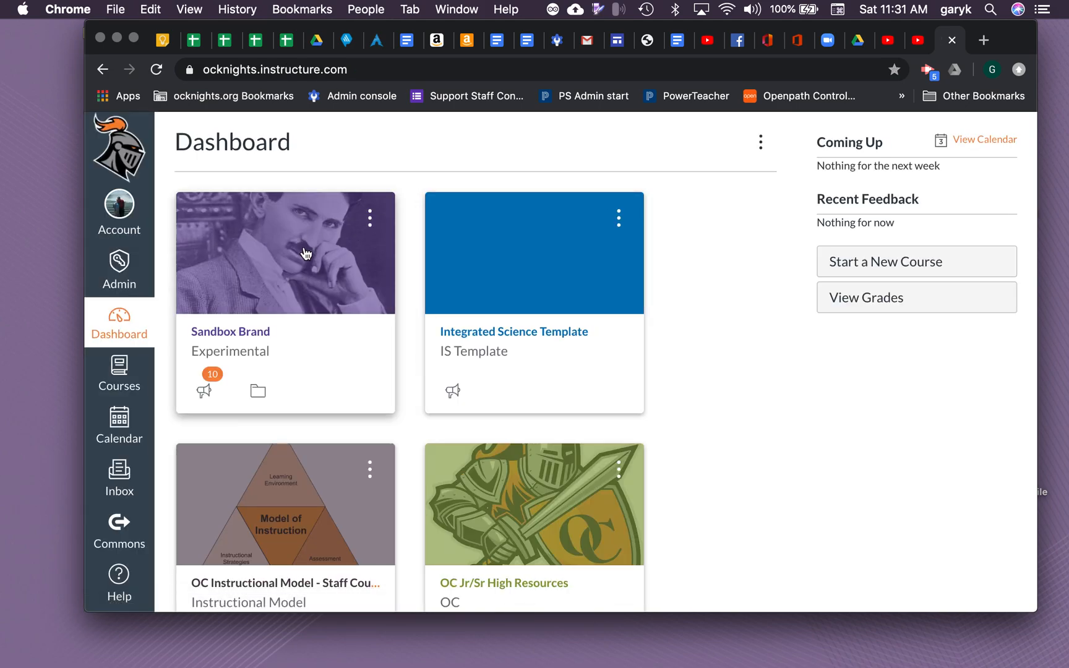
# - Open the "garbage" assignment from the sandbox course's assignments for editing
pyautogui.click(272, 260)
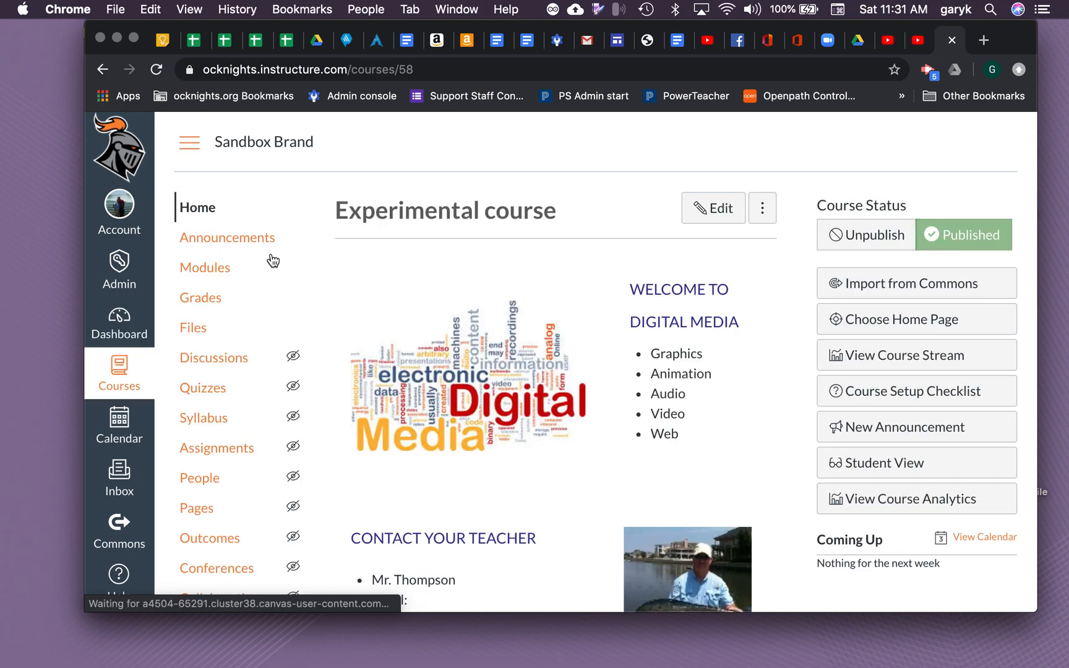
pyautogui.click(220, 456)
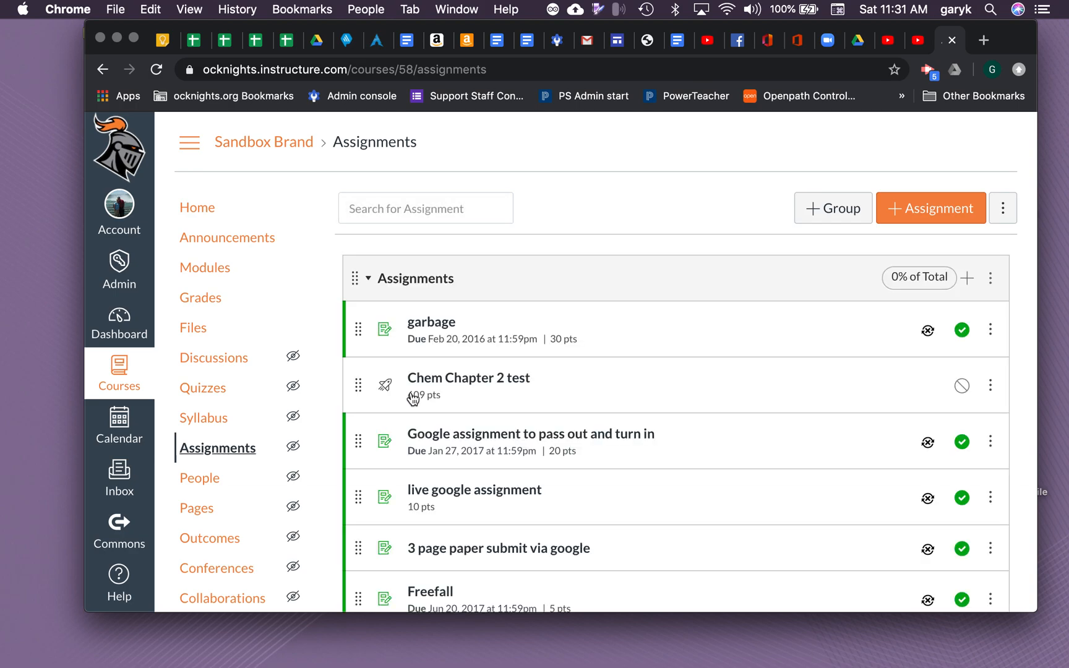
pyautogui.click(441, 323)
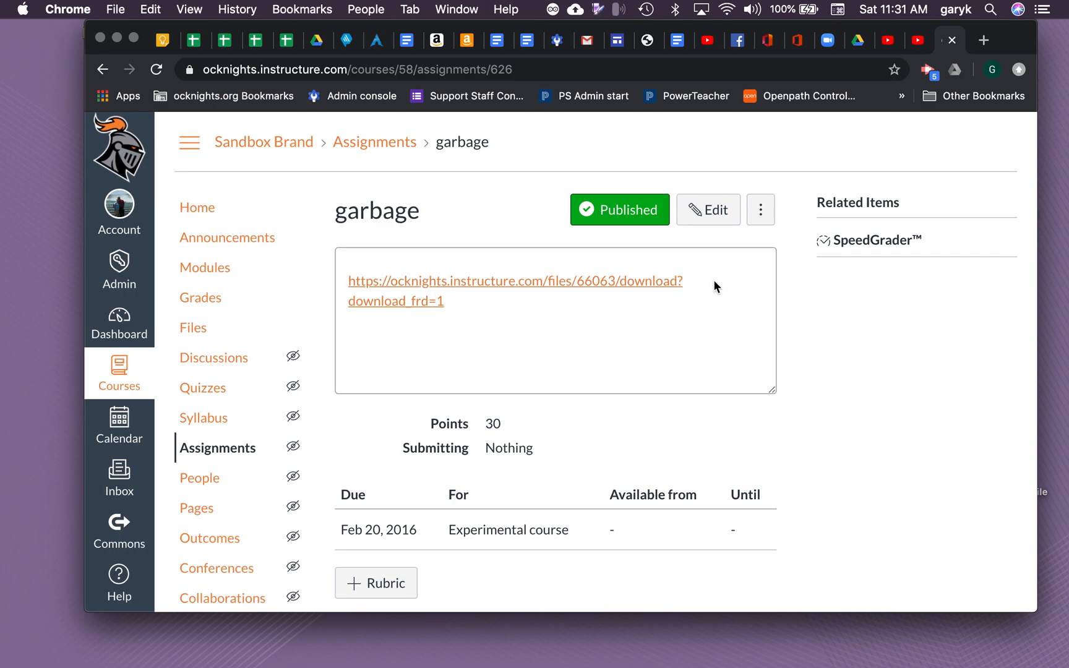
pyautogui.click(719, 211)
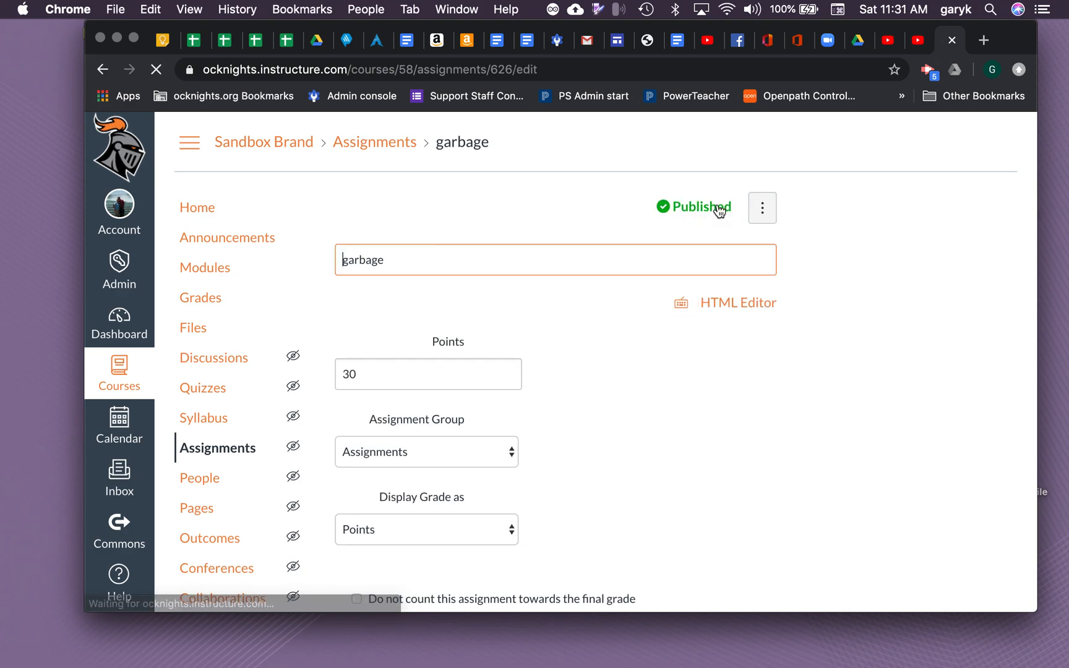
# - Replace the file download link in the assignment description with the copied YouTube link of "Recording using quicktime"
pyautogui.scroll(-1, 577, 408)
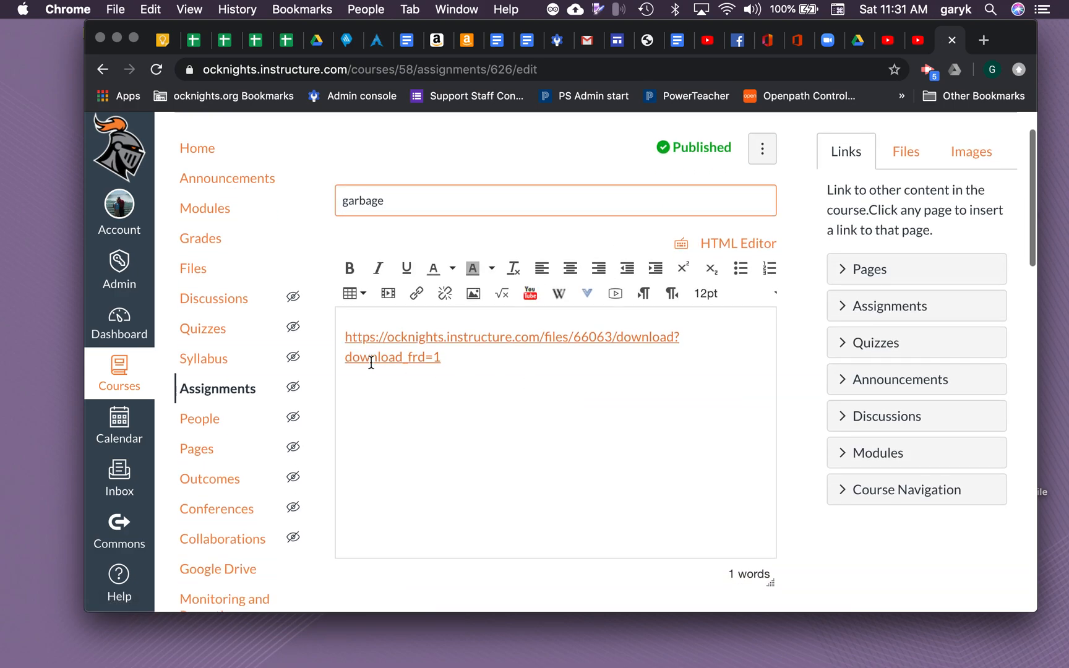
pyautogui.moveTo(345, 337); pyautogui.dragTo(464, 437)
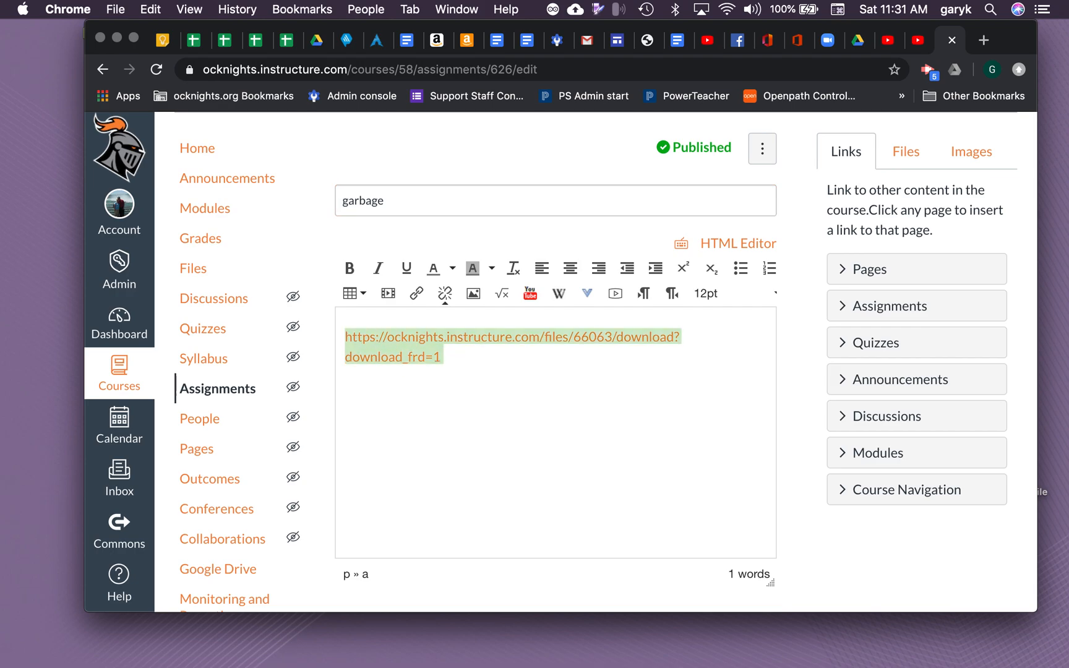
pyautogui.press('BackSpace')
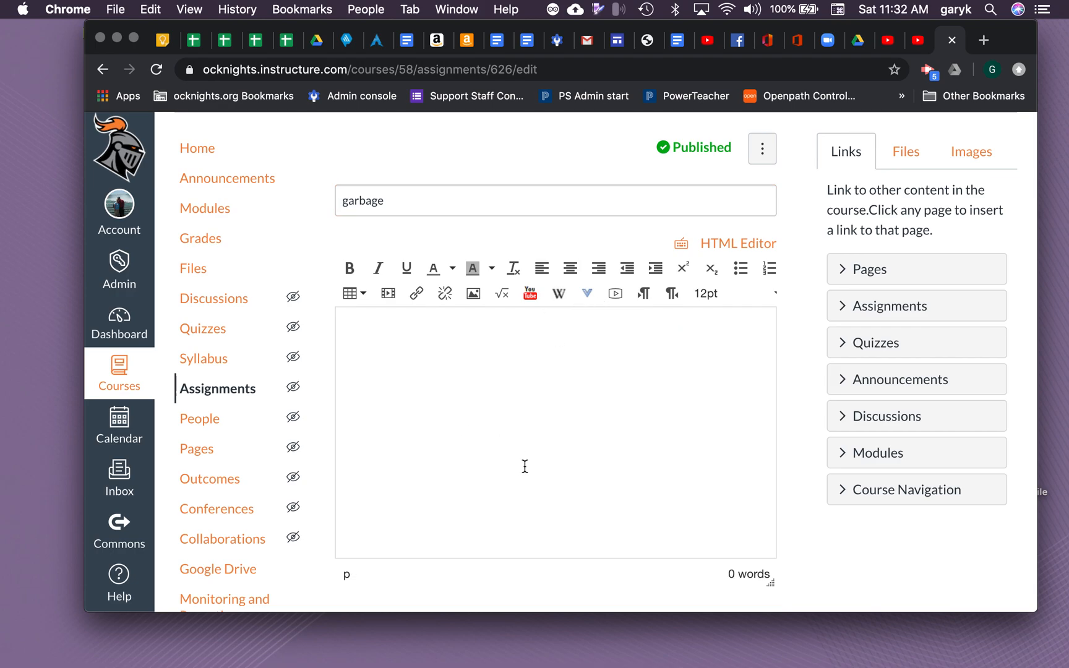
pyautogui.write('https://www.youtube.com/watch?v=496HfsOgaDI&feature=youtu.be')
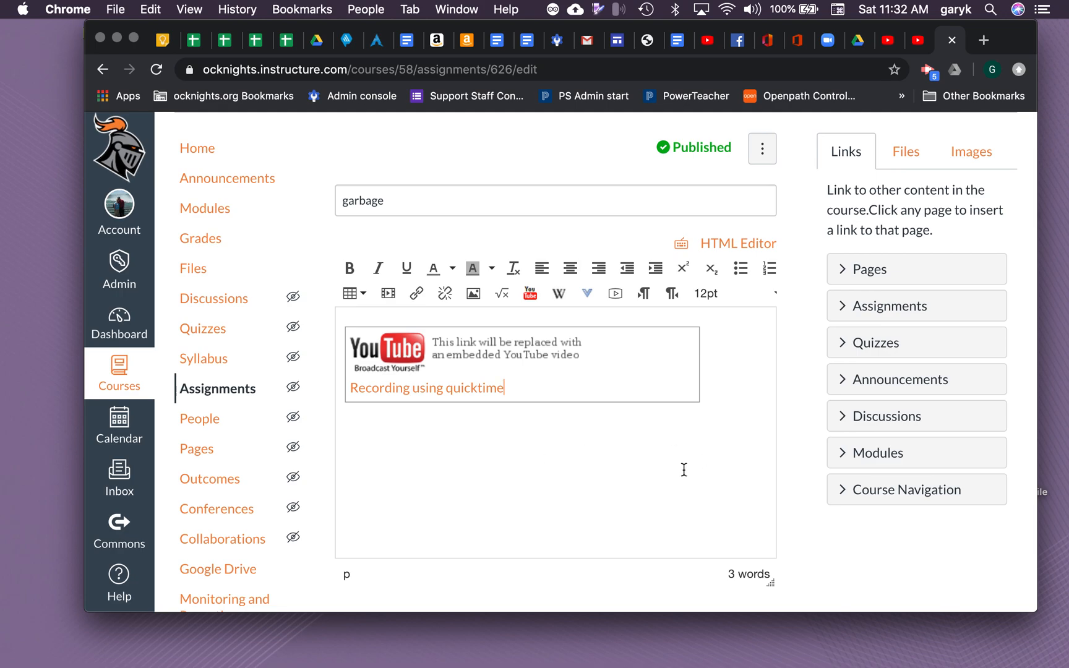
# - Set the assignment's submission type to Online and allow File Uploads as the entry option
pyautogui.scroll(-10, 684, 470)
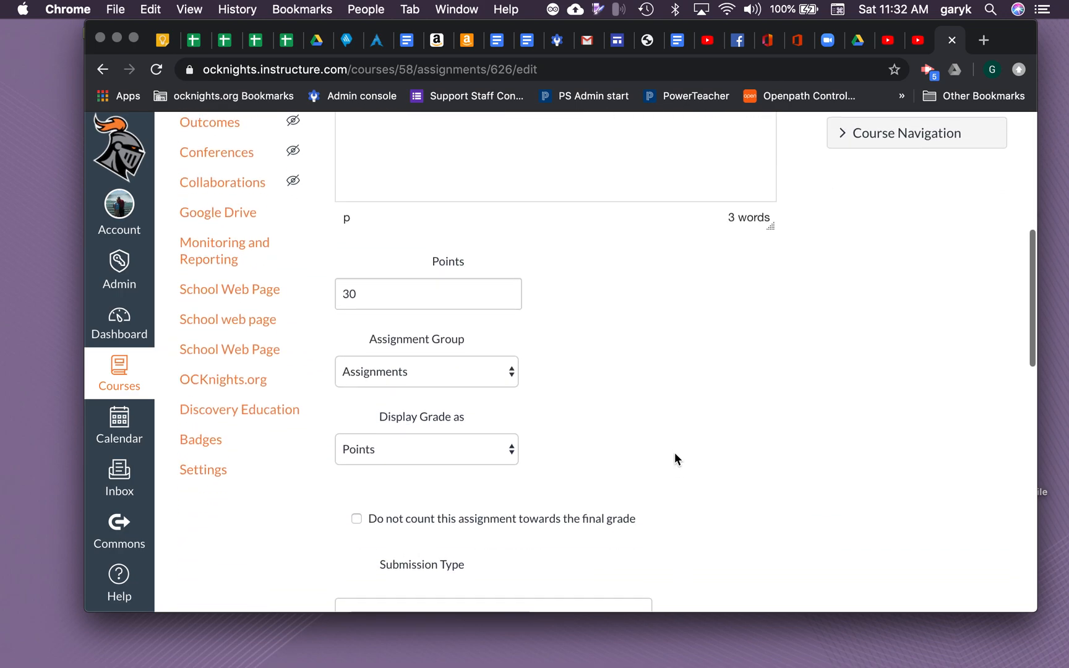
pyautogui.scroll(-4, 676, 459)
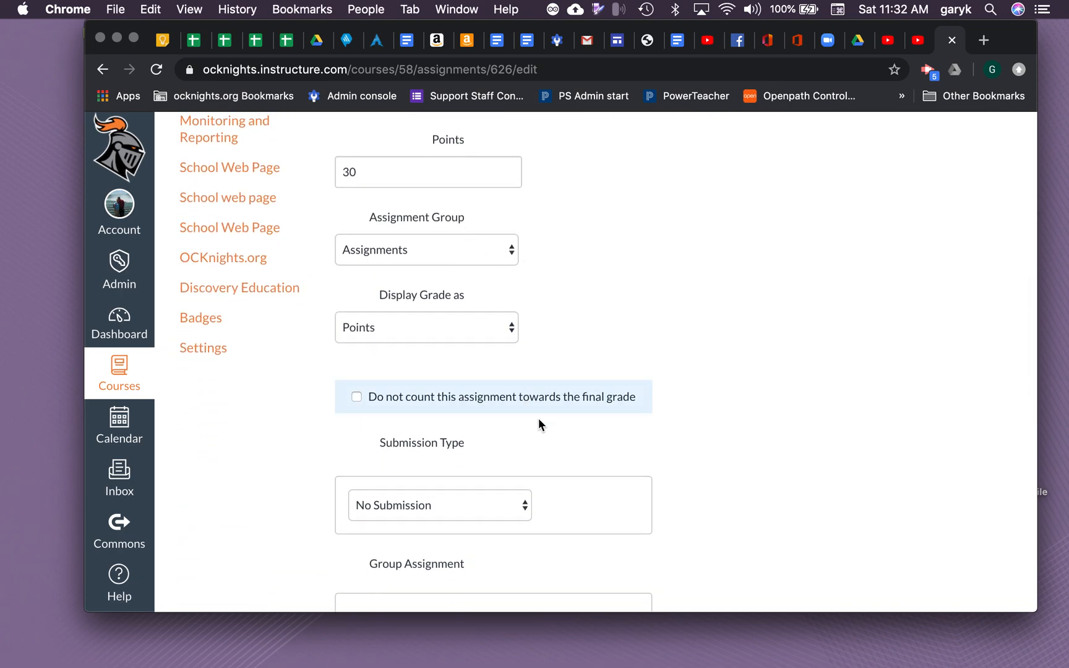
pyautogui.scroll(-6, 556, 423)
pyautogui.scroll(-2, 556, 420)
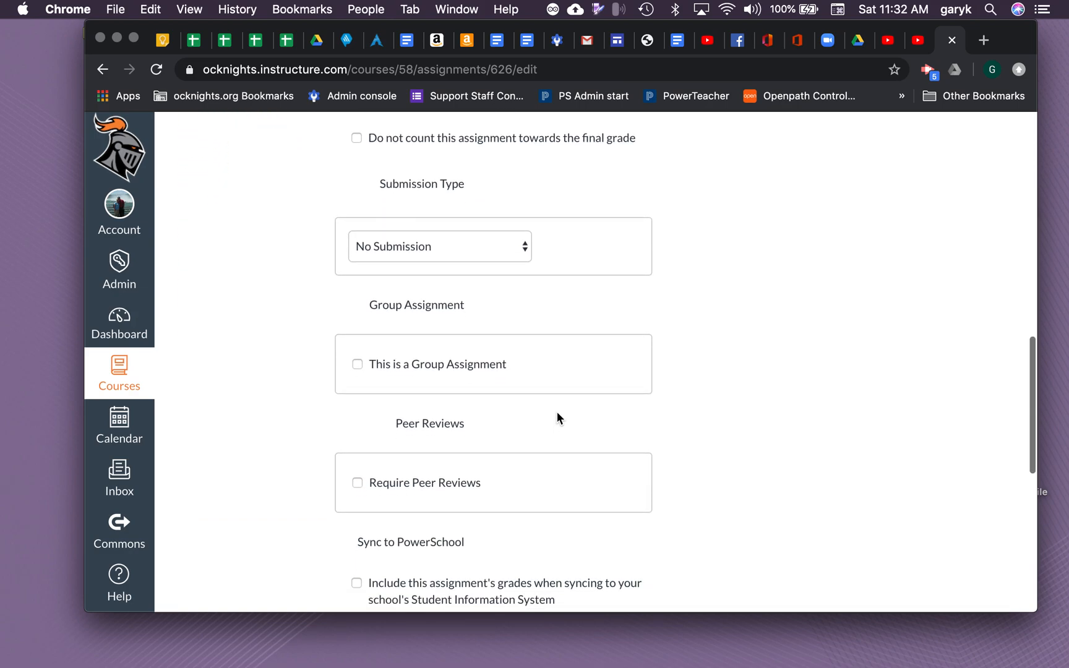
pyautogui.click(518, 245)
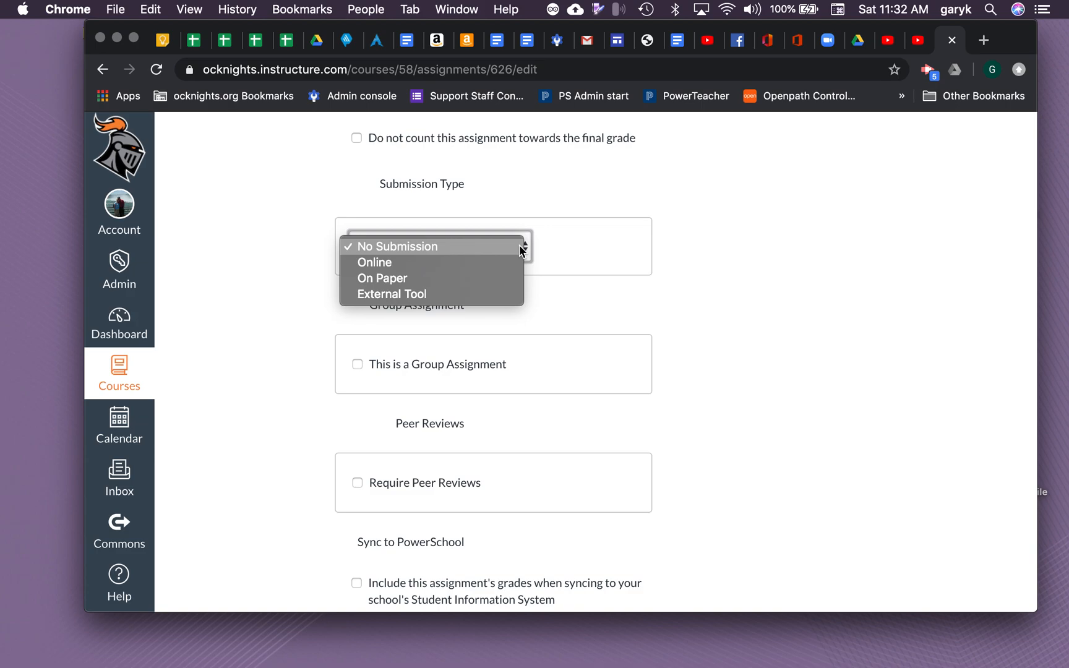
pyautogui.click(424, 264)
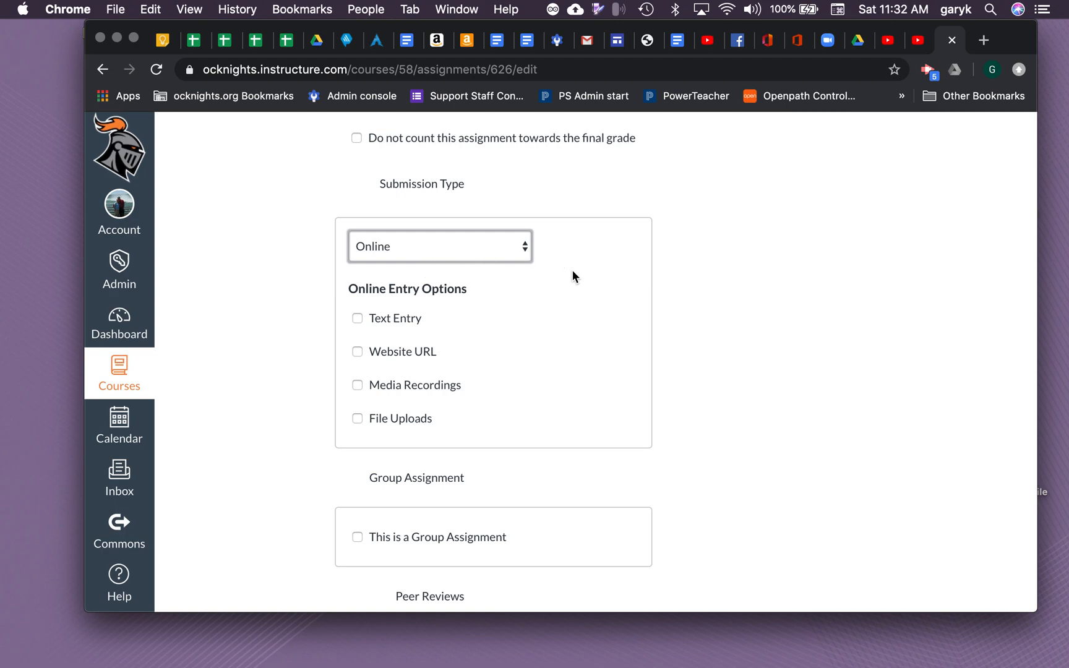
pyautogui.scroll(1, 626, 279)
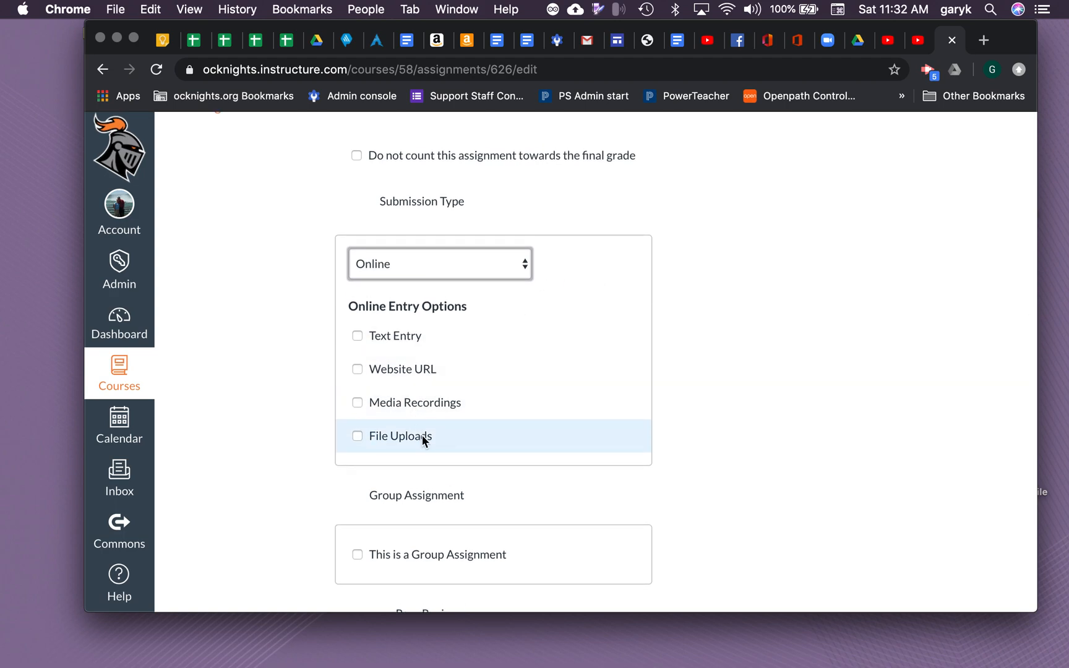
pyautogui.click(358, 437)
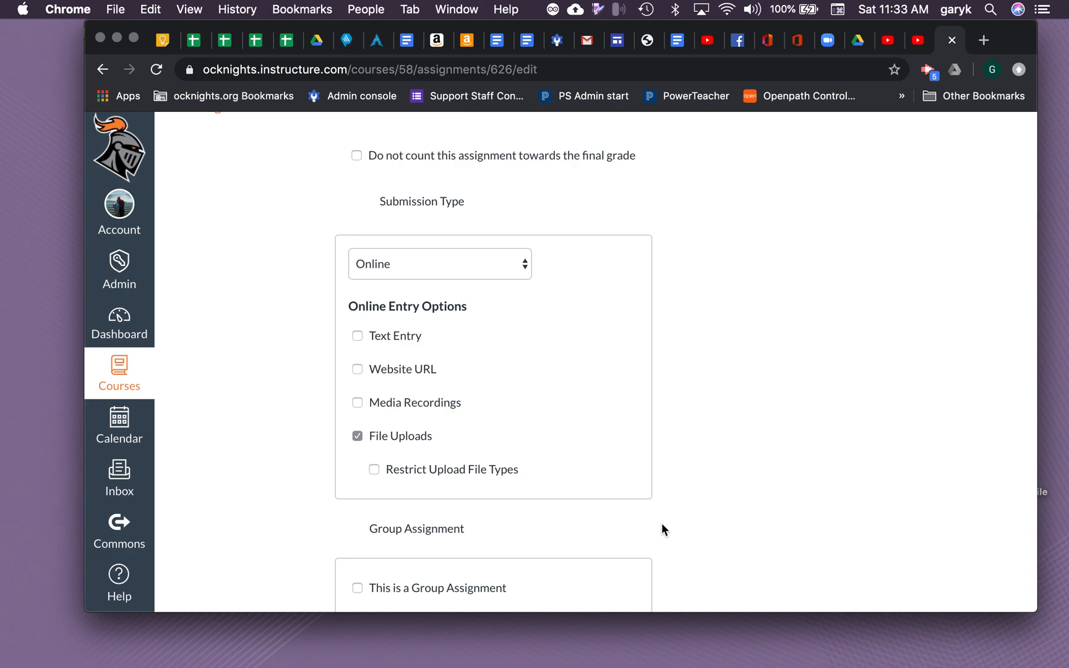
pyautogui.scroll(-2, 578, 427)
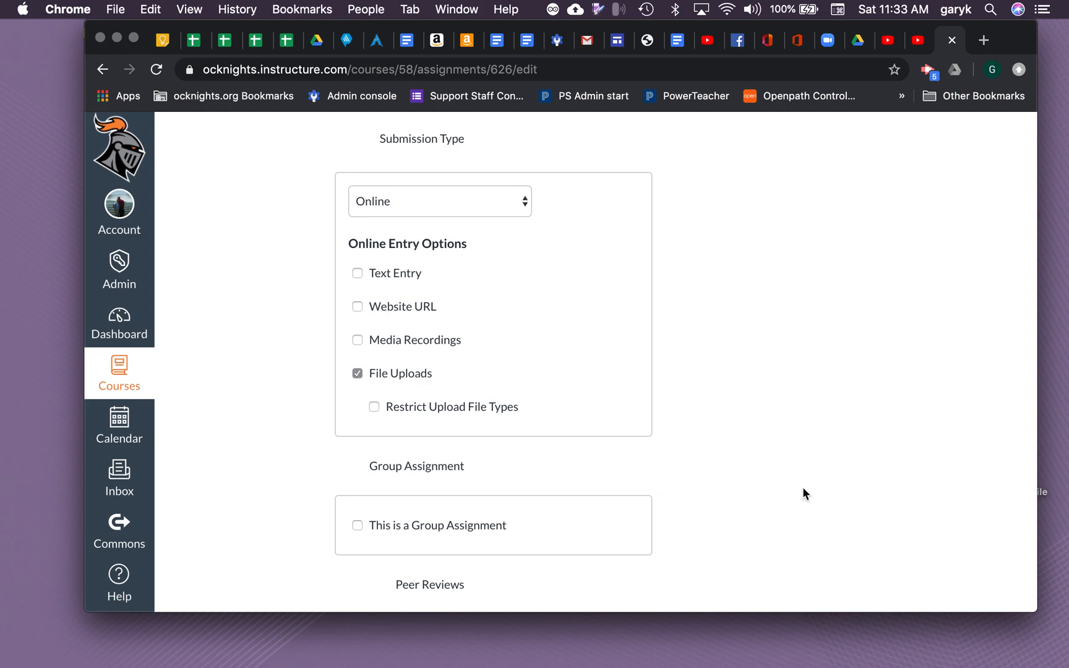
# - Save the edited "garbage" assignment
pyautogui.scroll(-3, 798, 495)
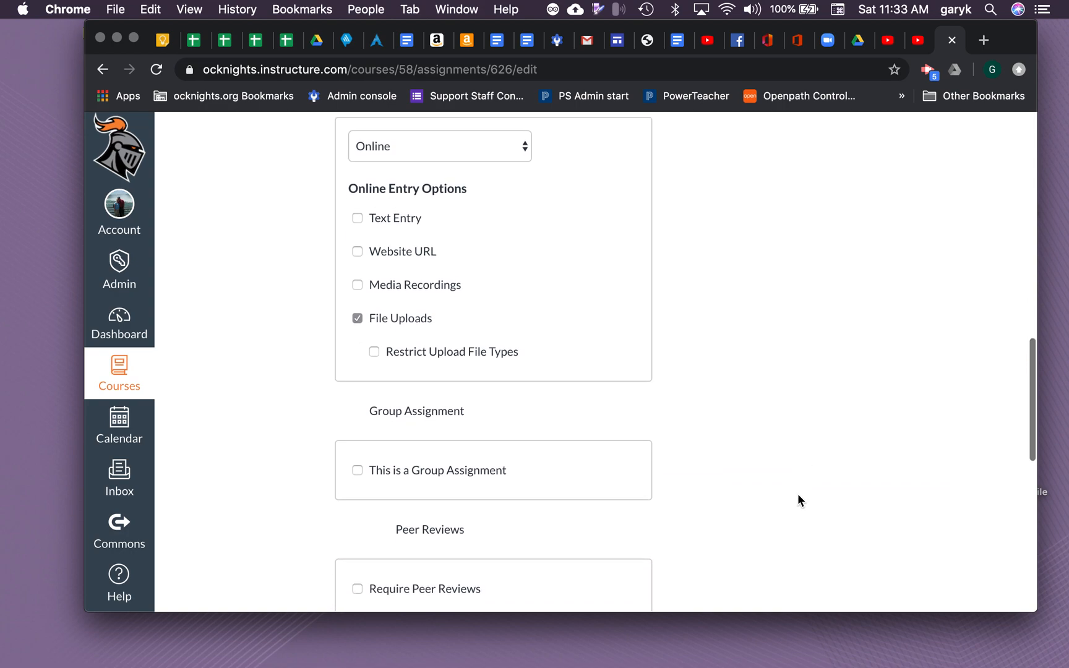
pyautogui.scroll(-3, 798, 494)
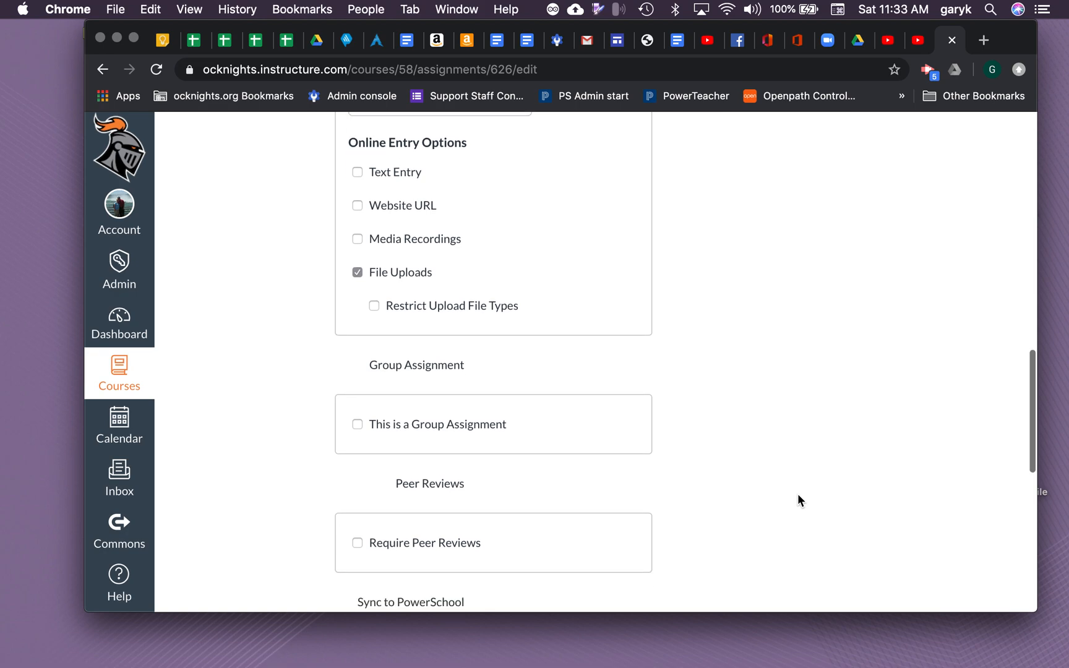
pyautogui.scroll(-10, 798, 495)
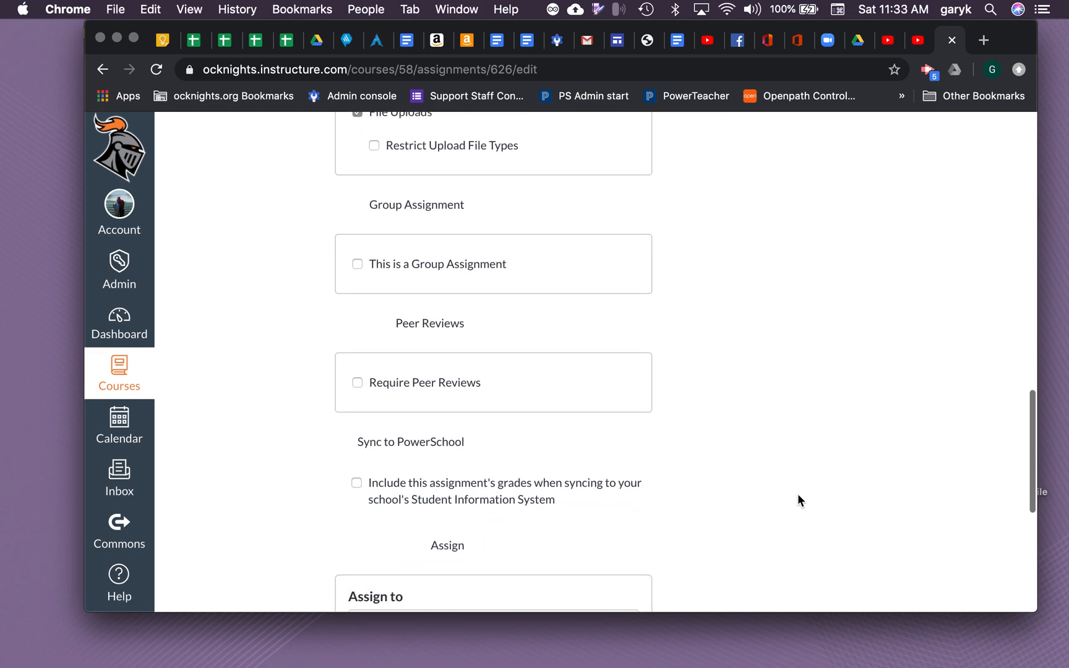
pyautogui.scroll(-4, 798, 501)
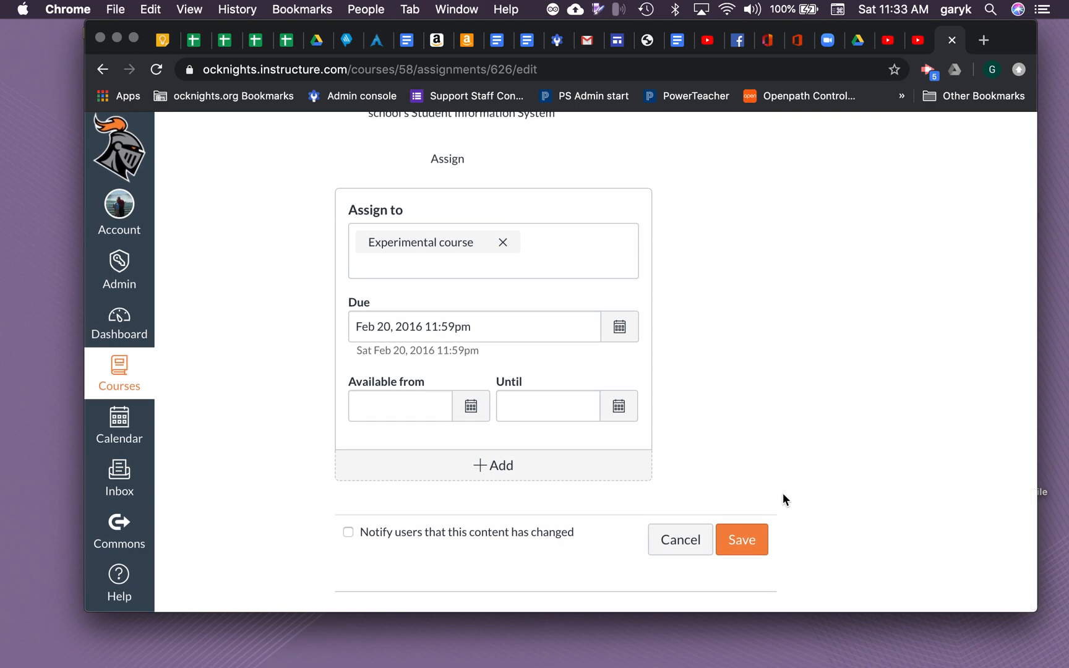
pyautogui.click(736, 543)
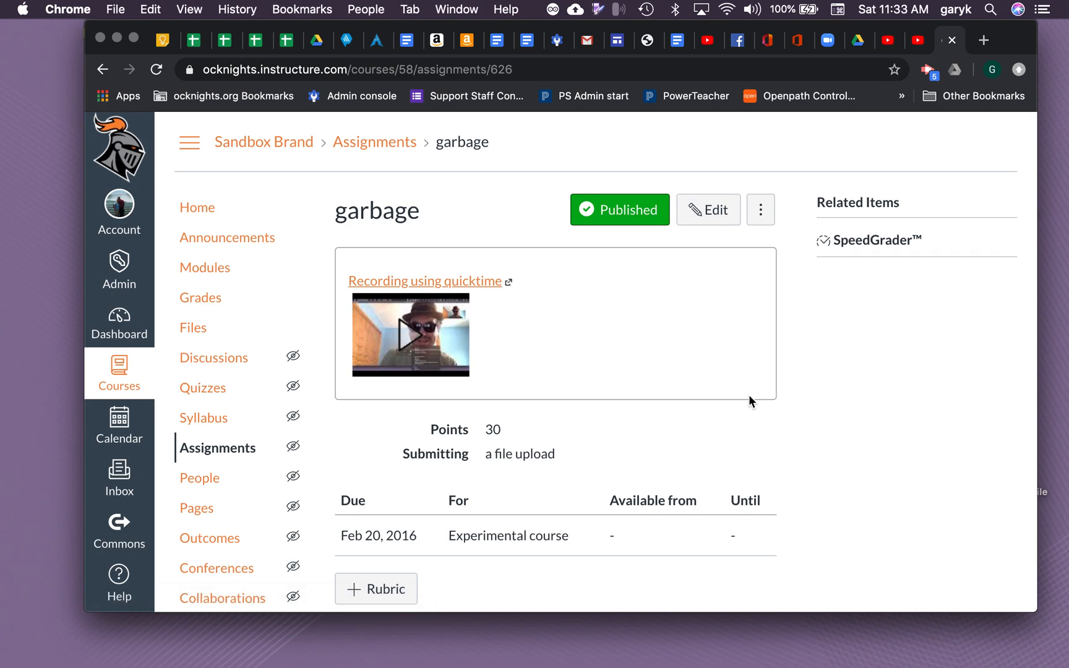
# - Preview the course in Student View from the course settings, examine the navigation links students see, and leave the preview
pyautogui.scroll(-5, 193, 509)
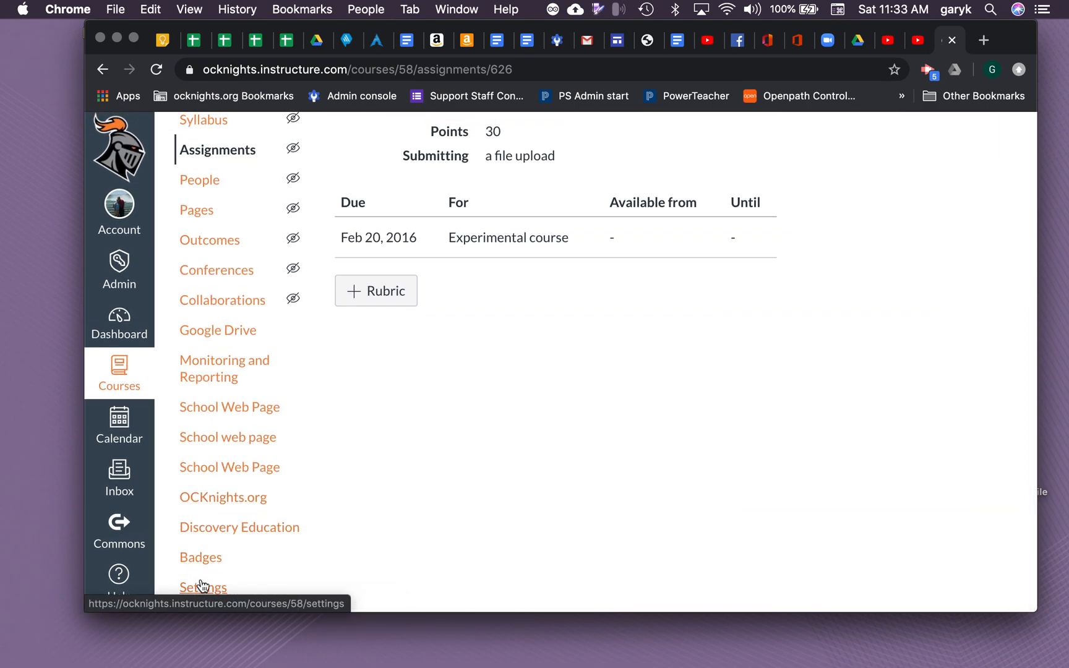
pyautogui.click(202, 588)
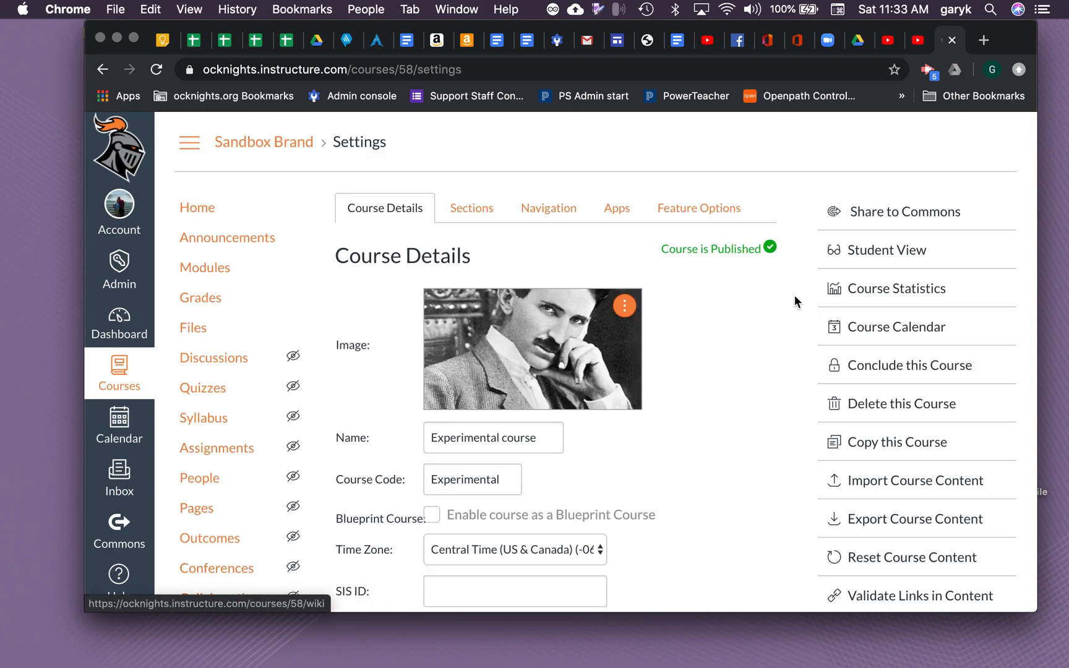
pyautogui.click(913, 254)
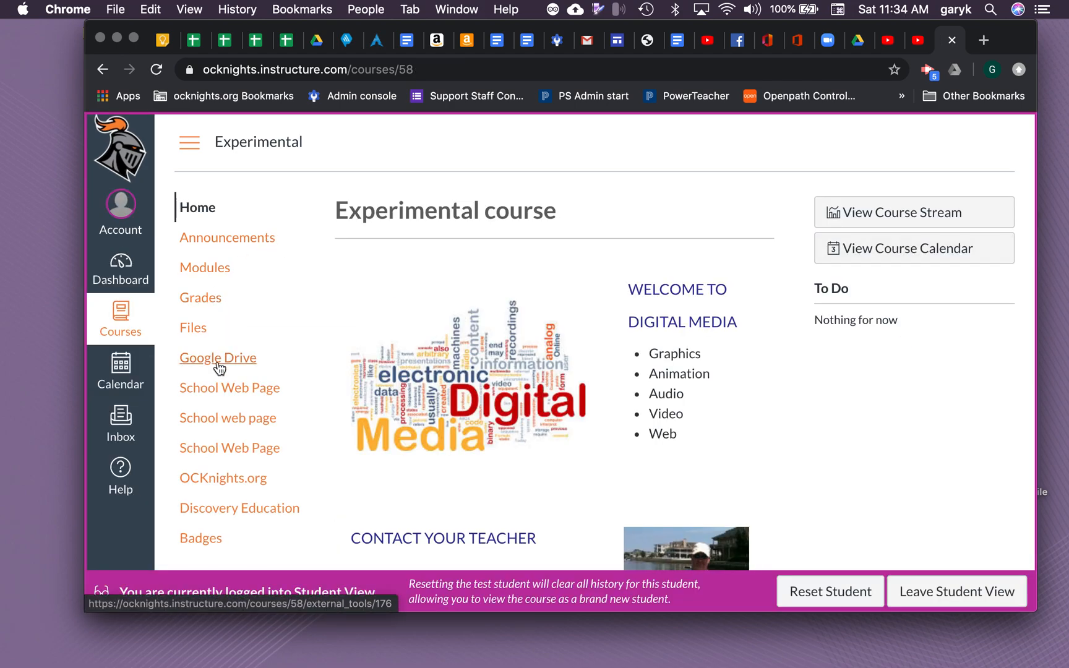
pyautogui.scroll(-5, 247, 278)
pyautogui.scroll(5, 248, 280)
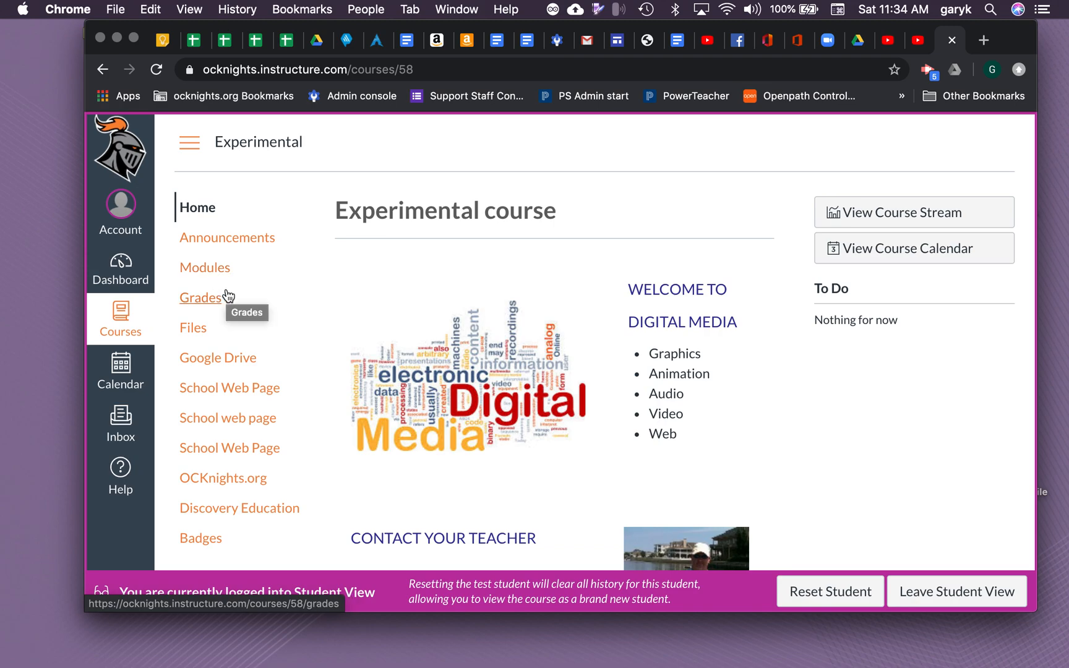
pyautogui.click(963, 600)
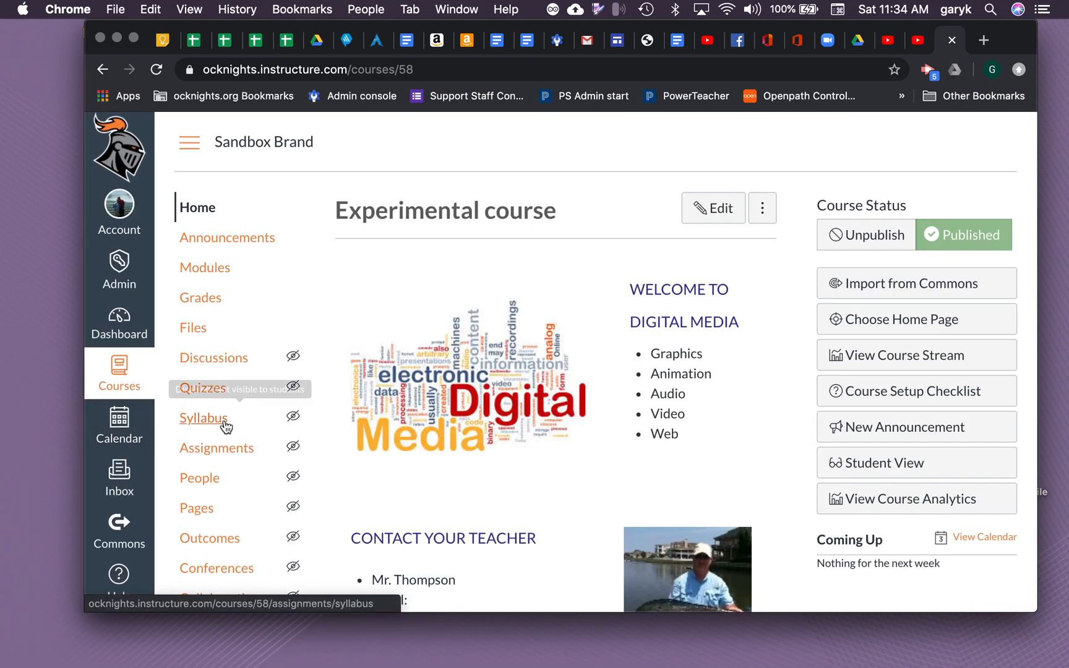
pyautogui.scroll(-3, 226, 426)
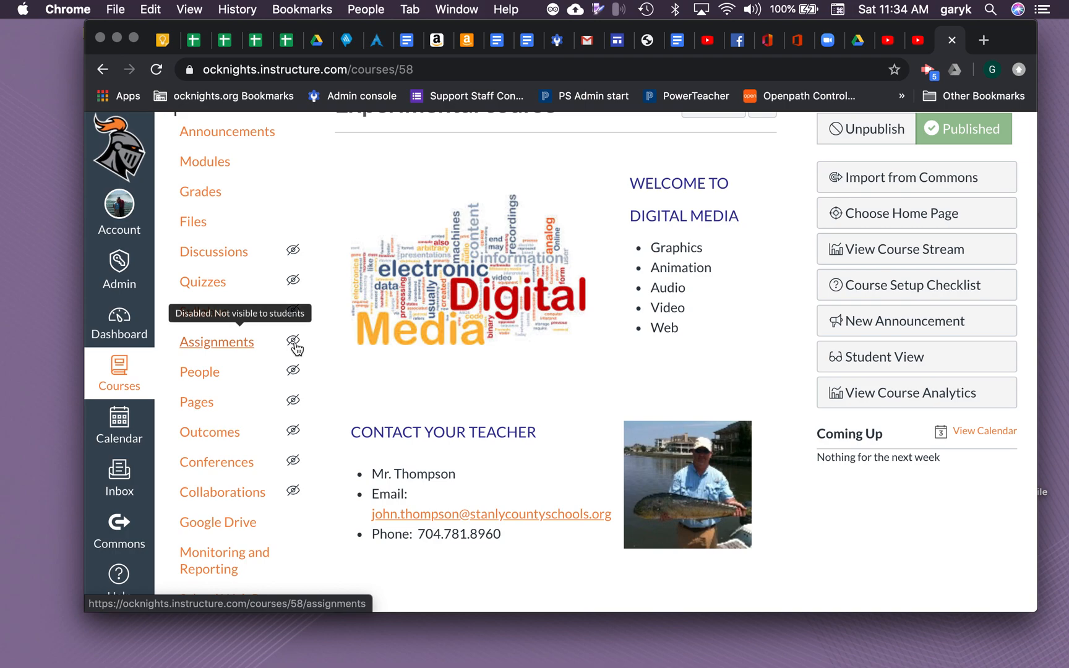
pyautogui.click(295, 346)
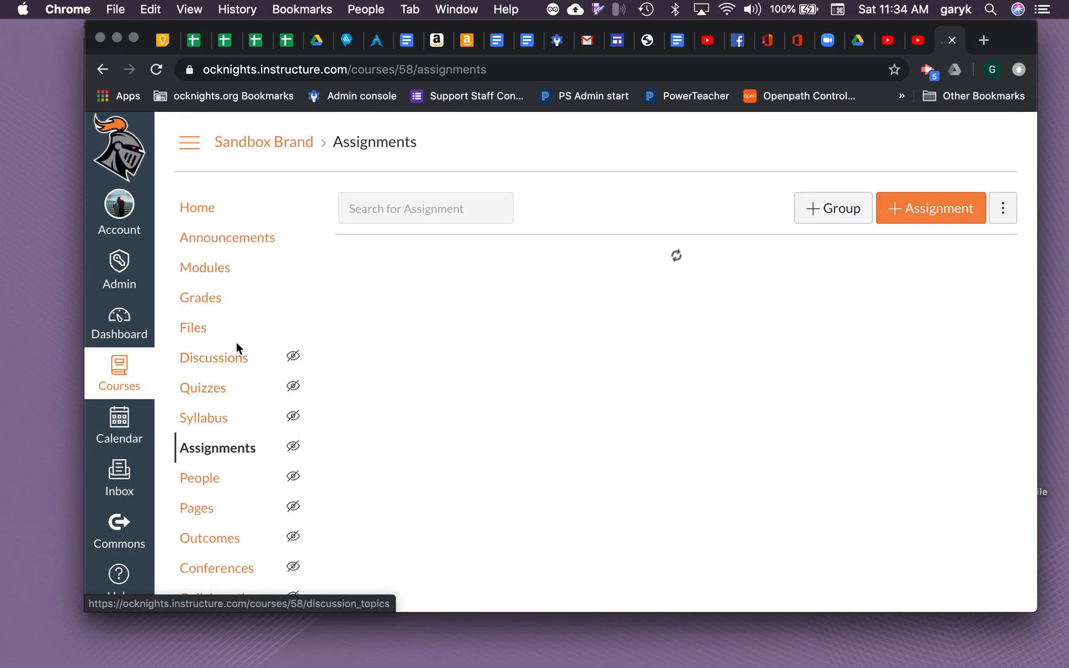
pyautogui.rightClick(242, 461)
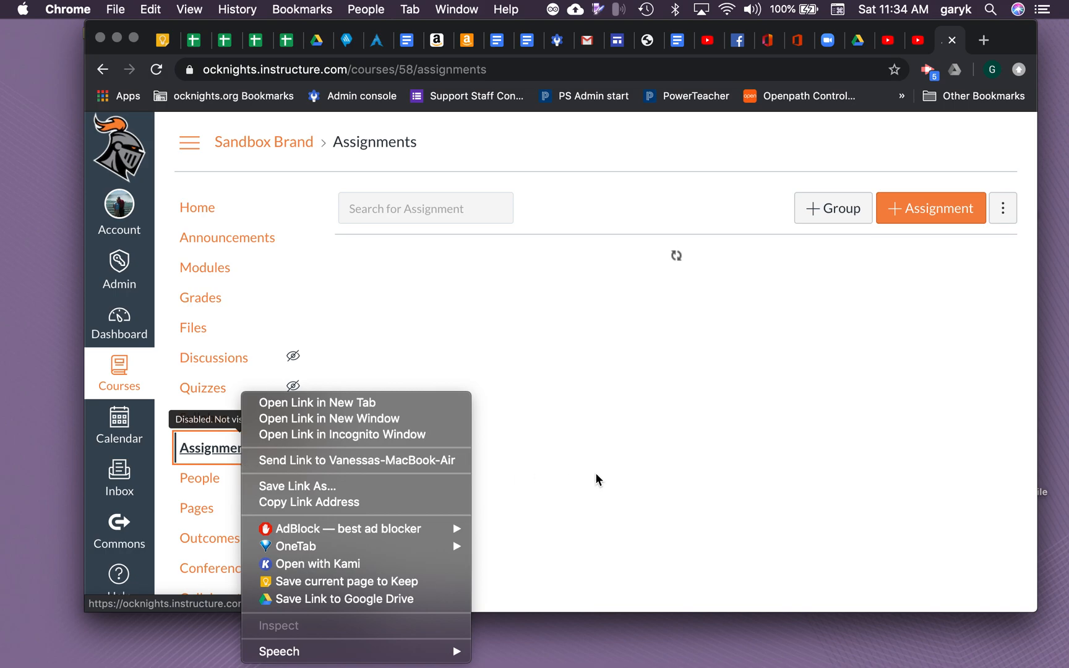
pyautogui.click(596, 474)
# - Move the hidden Assignments item directly below Home in the course navigation settings and save the new order
pyautogui.scroll(-5, 351, 556)
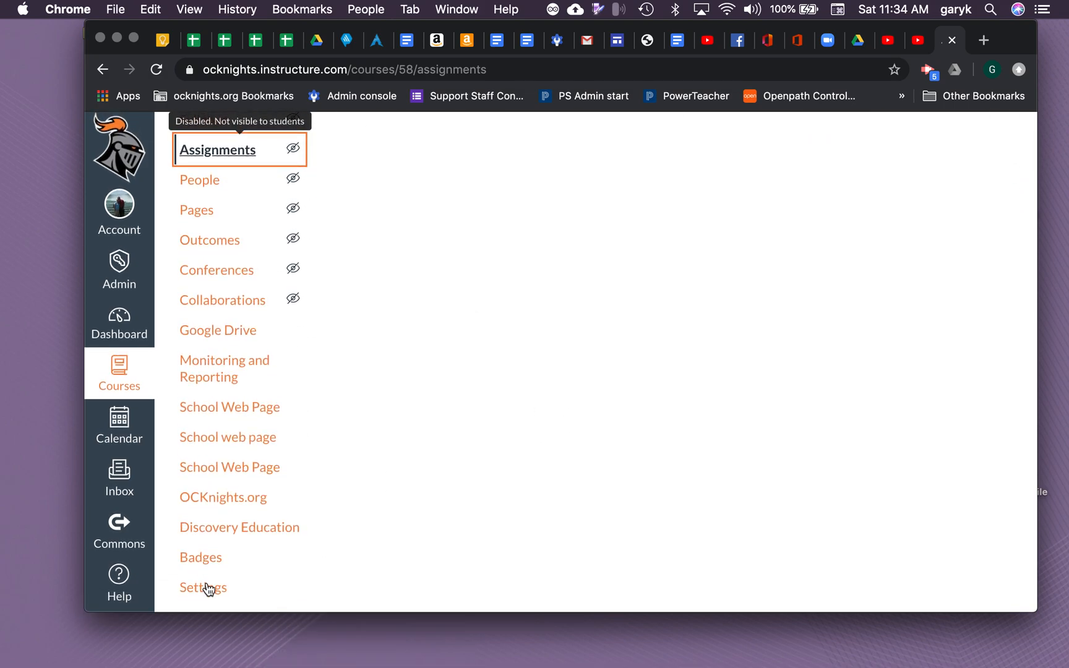
pyautogui.click(218, 585)
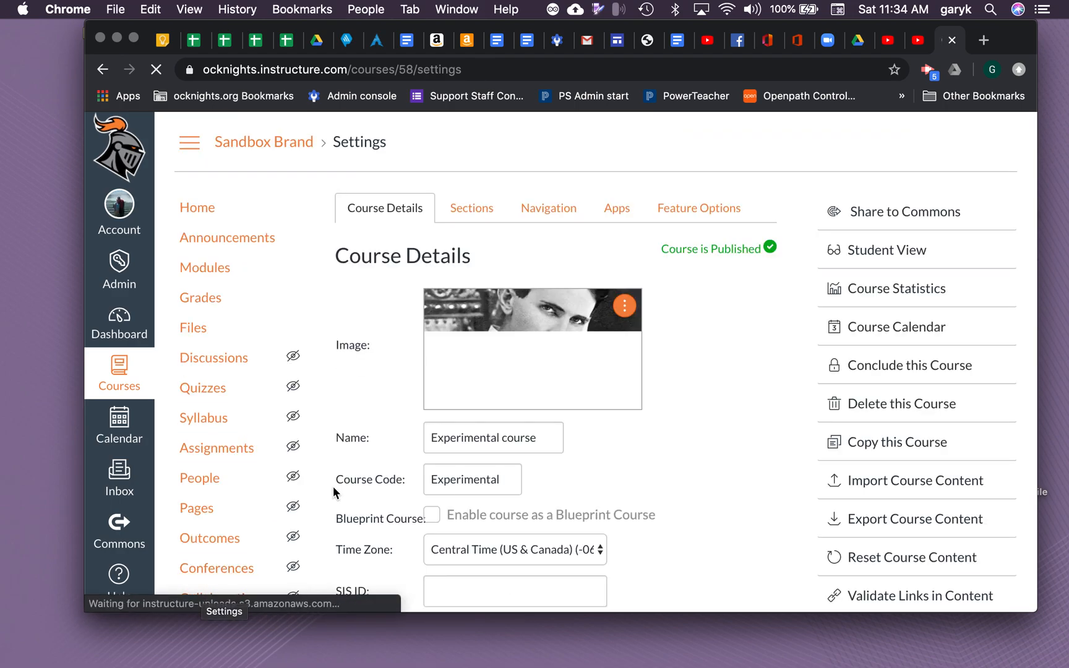
pyautogui.click(551, 208)
pyautogui.scroll(-5, 565, 406)
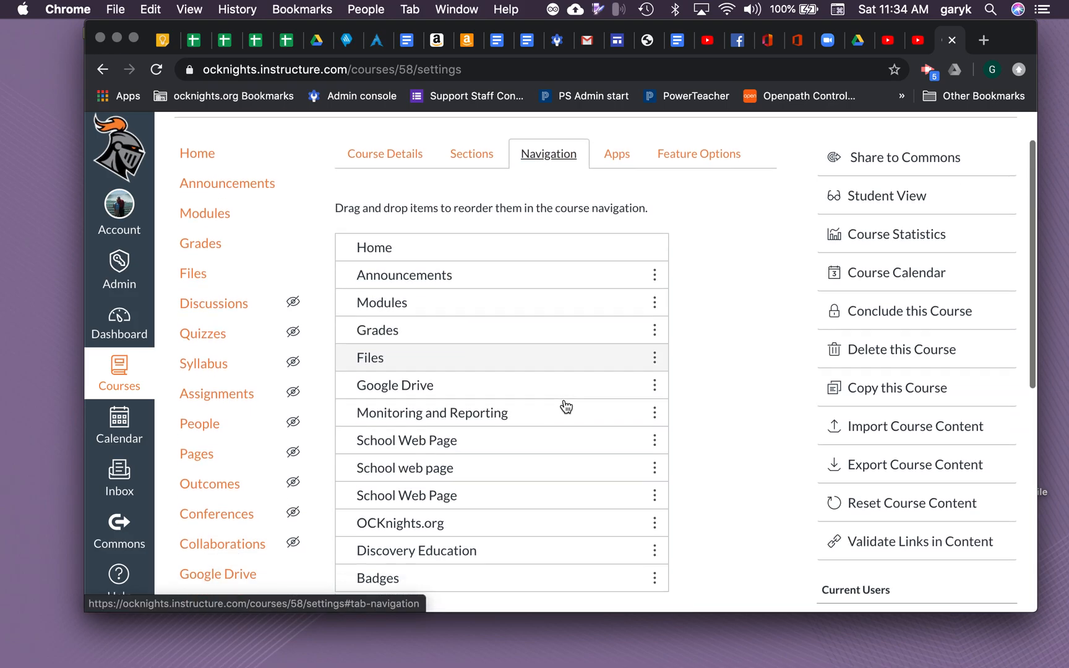
pyautogui.scroll(-13, 566, 406)
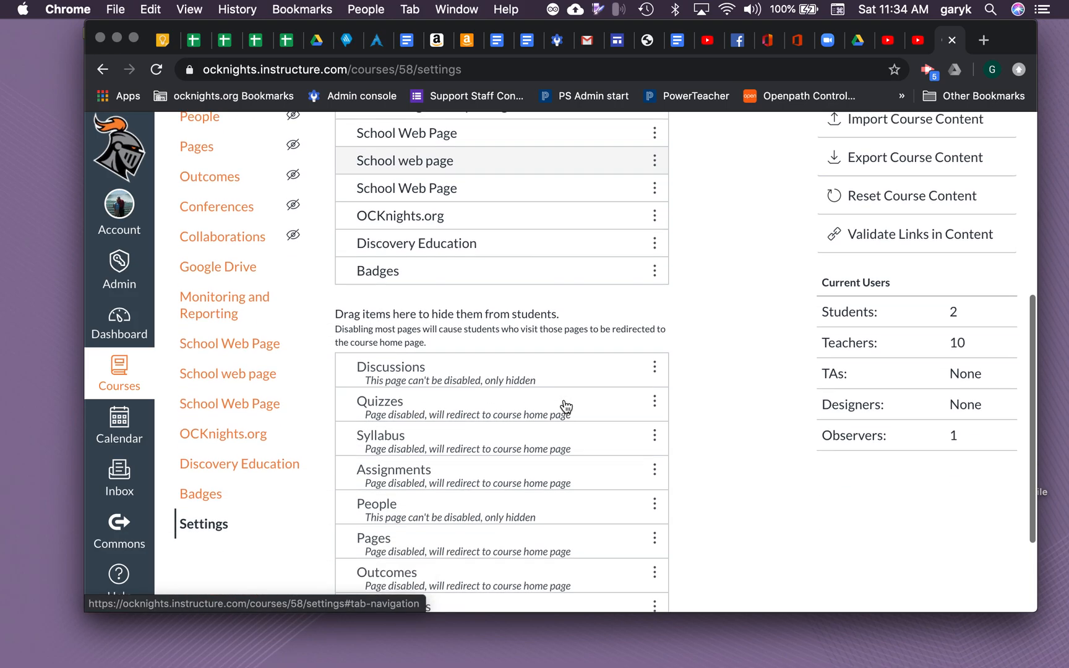
pyautogui.moveTo(381, 341)
pyautogui.mouseDown()
pyautogui.moveTo(401, 135)
pyautogui.moveTo(385, 333)
pyautogui.mouseUp()
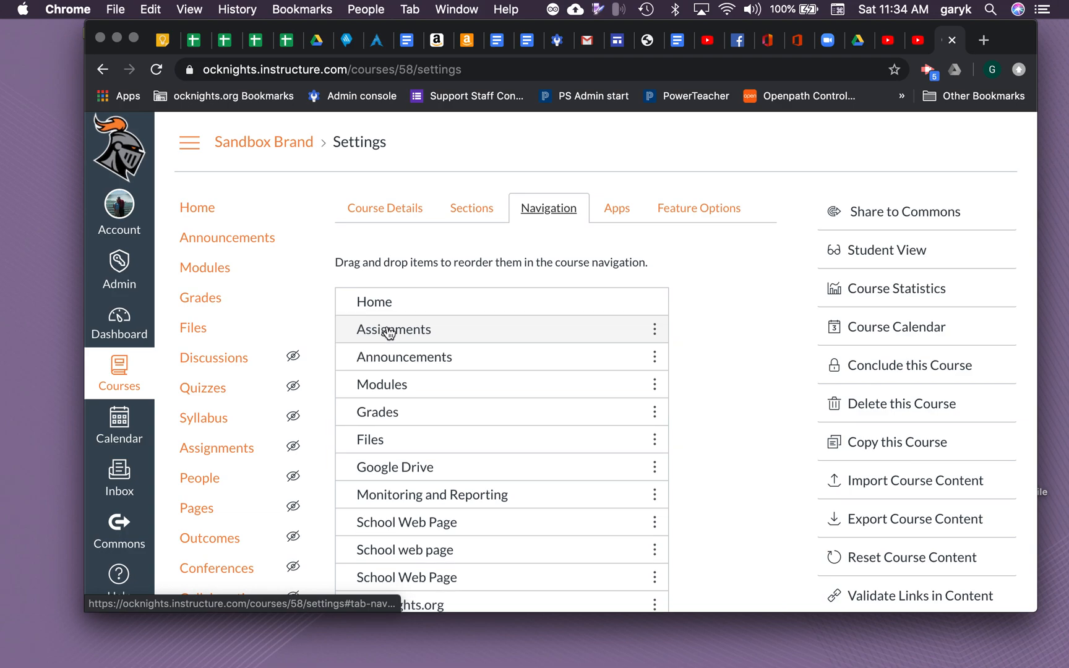
pyautogui.scroll(-10, 754, 316)
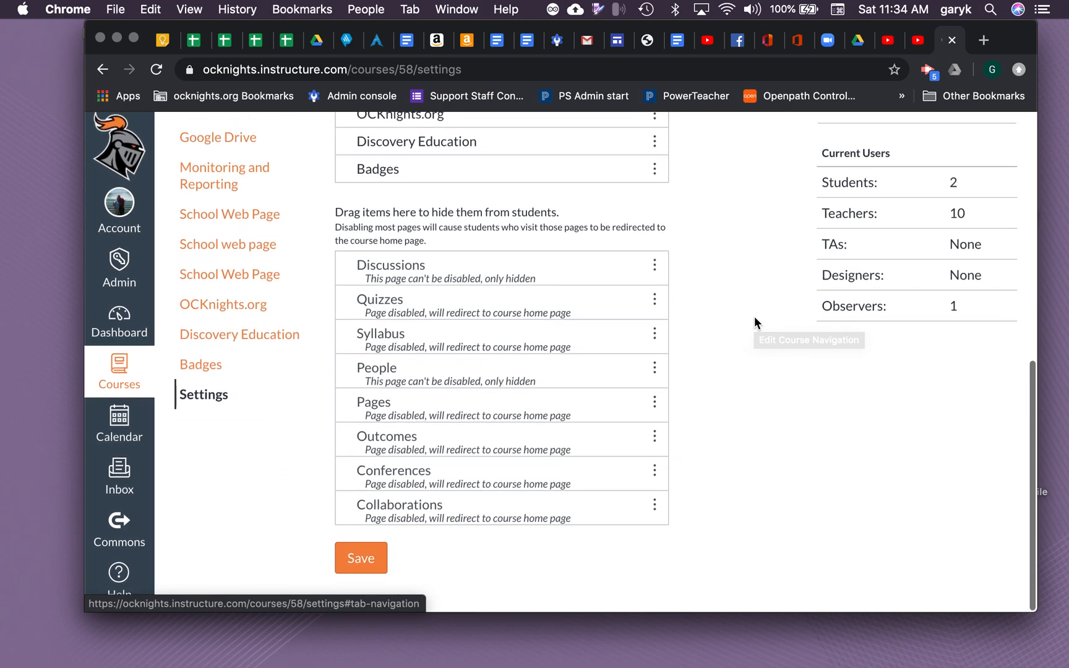
pyautogui.click(350, 568)
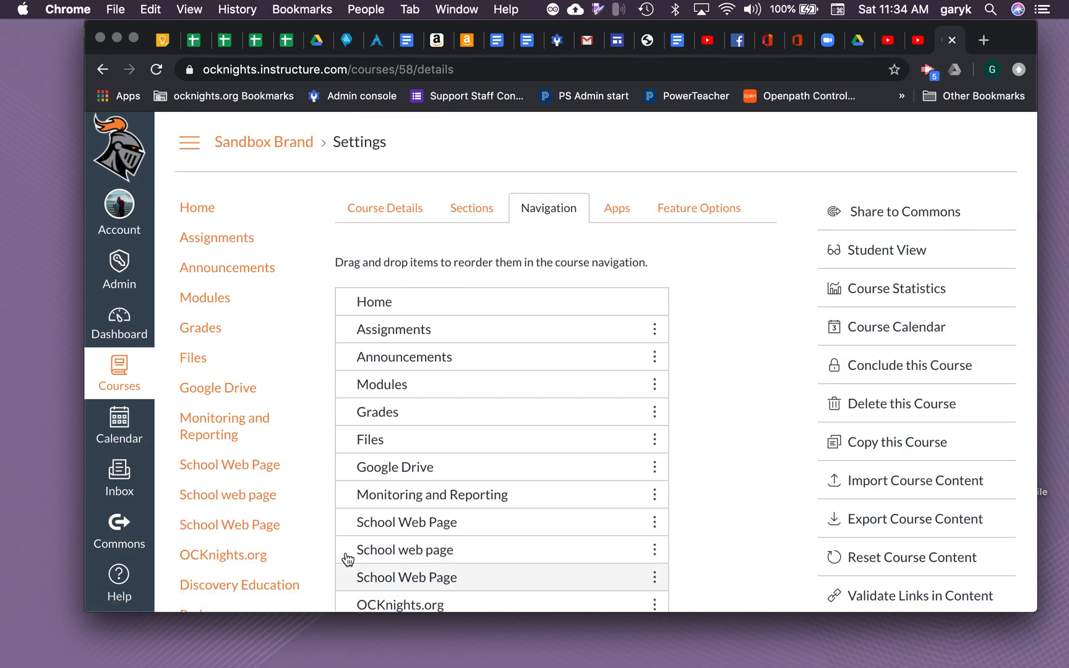
# - Enter Student View and open the "garbage" assignment from the Assignments page to check how students see it
pyautogui.click(898, 254)
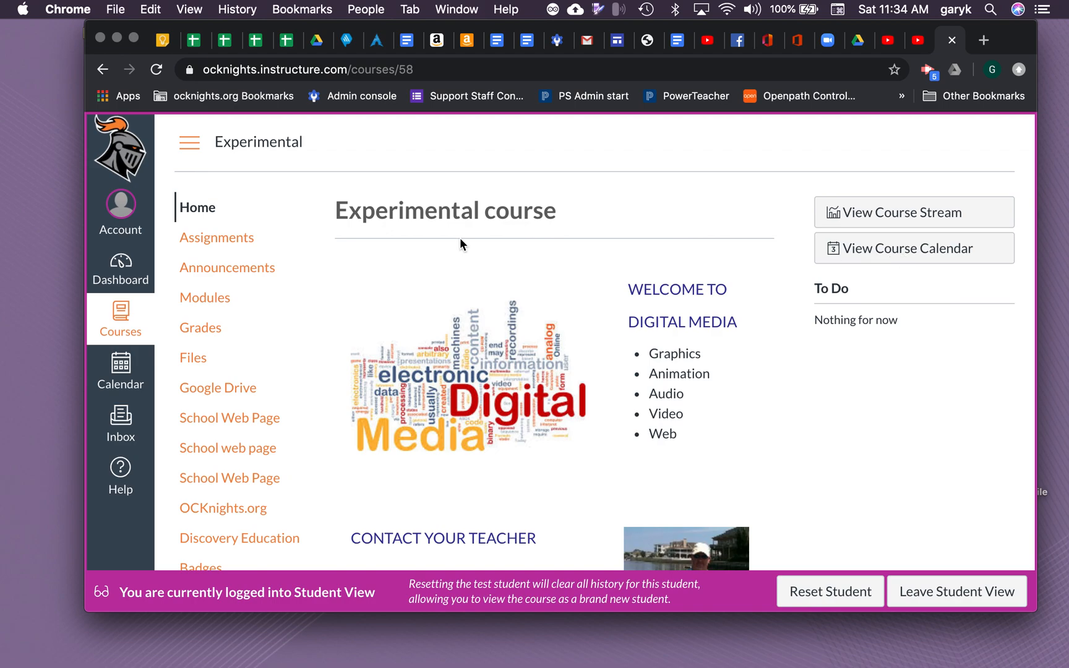
pyautogui.click(224, 240)
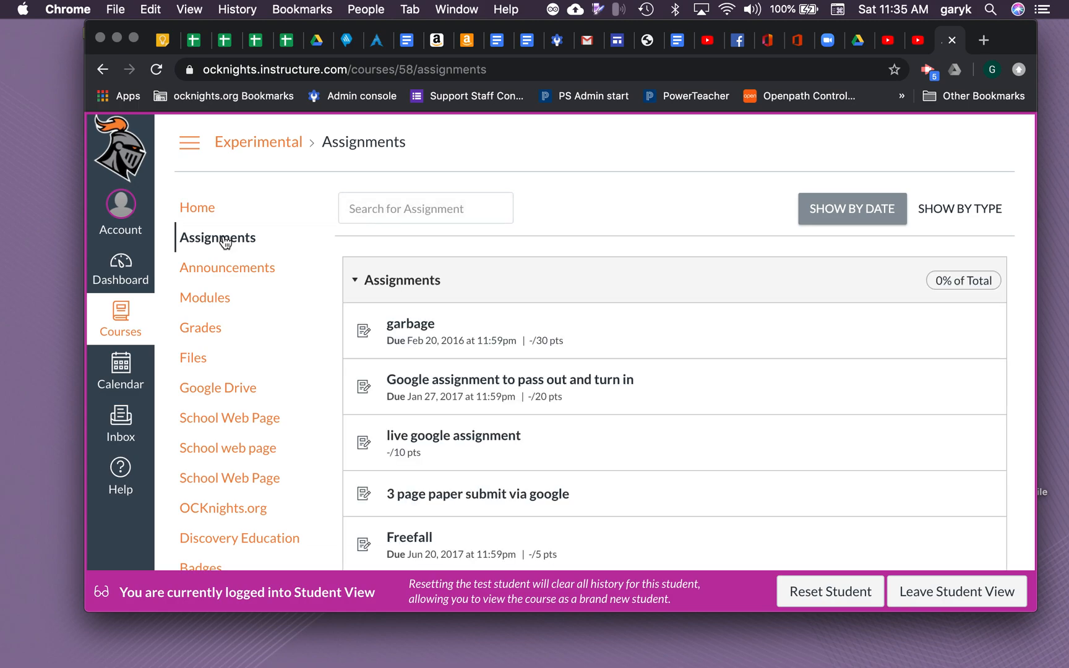
pyautogui.click(416, 332)
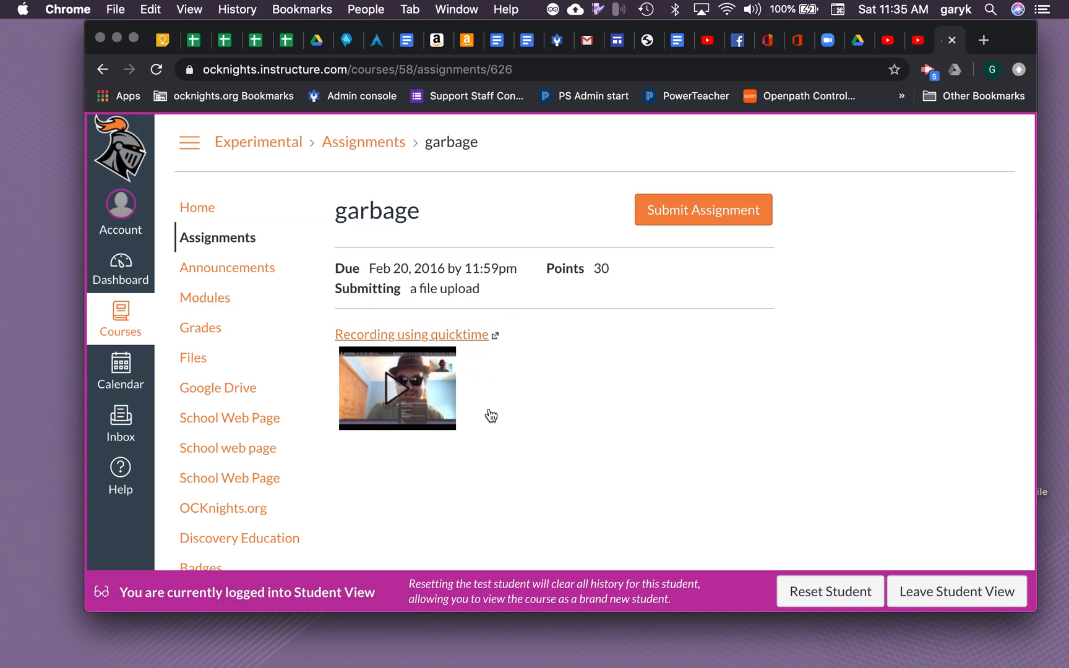
pyautogui.scroll(-1, 491, 415)
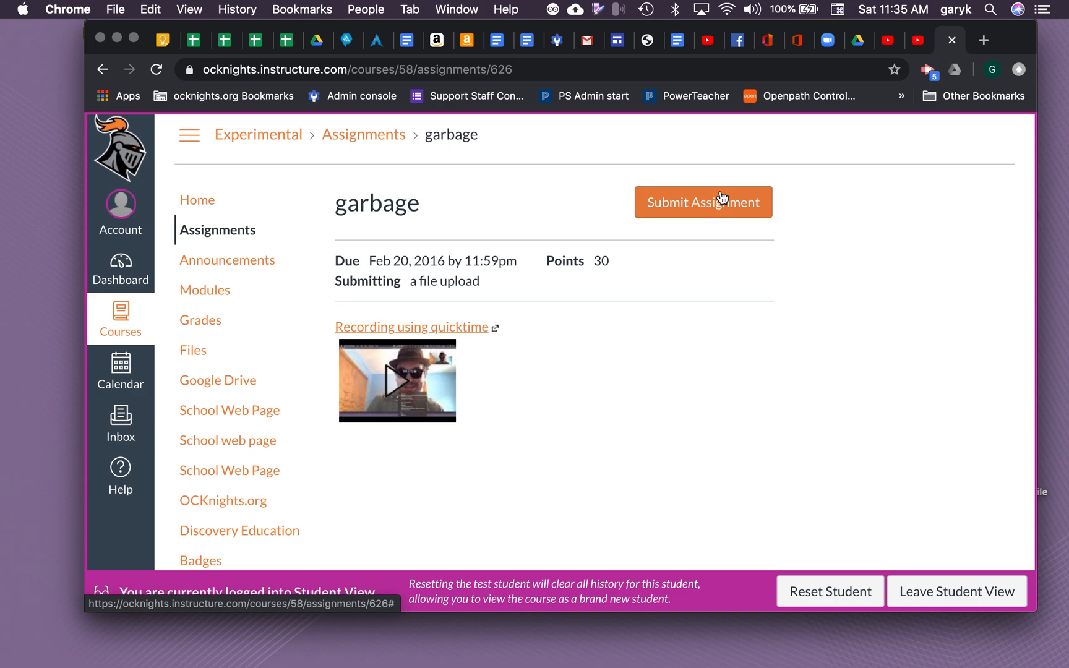
# - Try to submit the "garbage" assignment without attaching a file, and leave Student View, discarding the submission
pyautogui.click(721, 198)
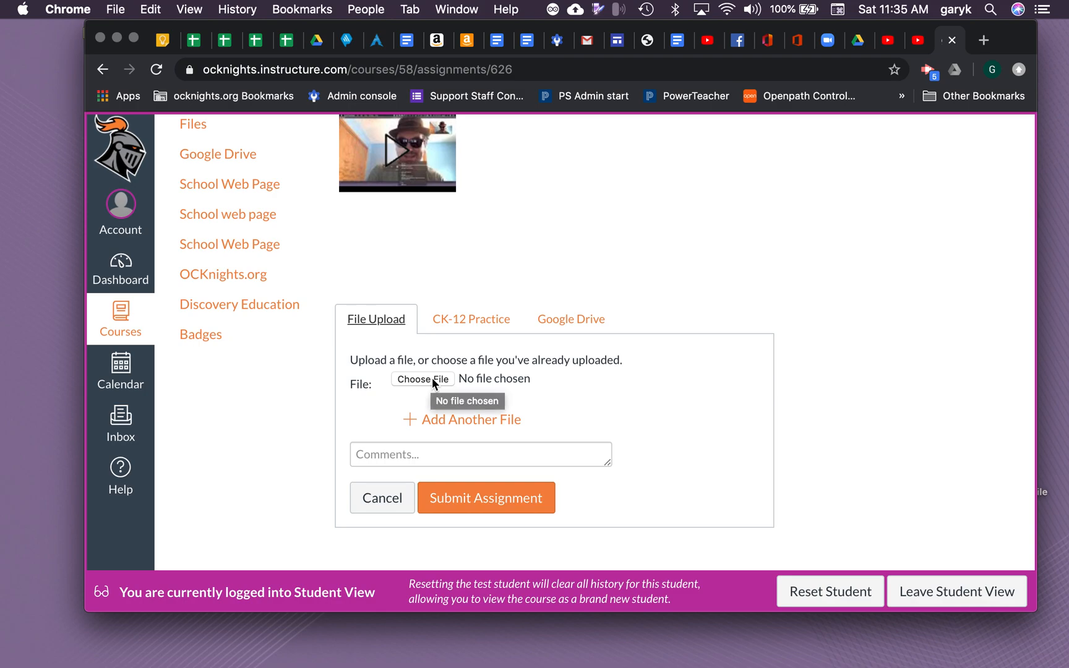
pyautogui.click(485, 501)
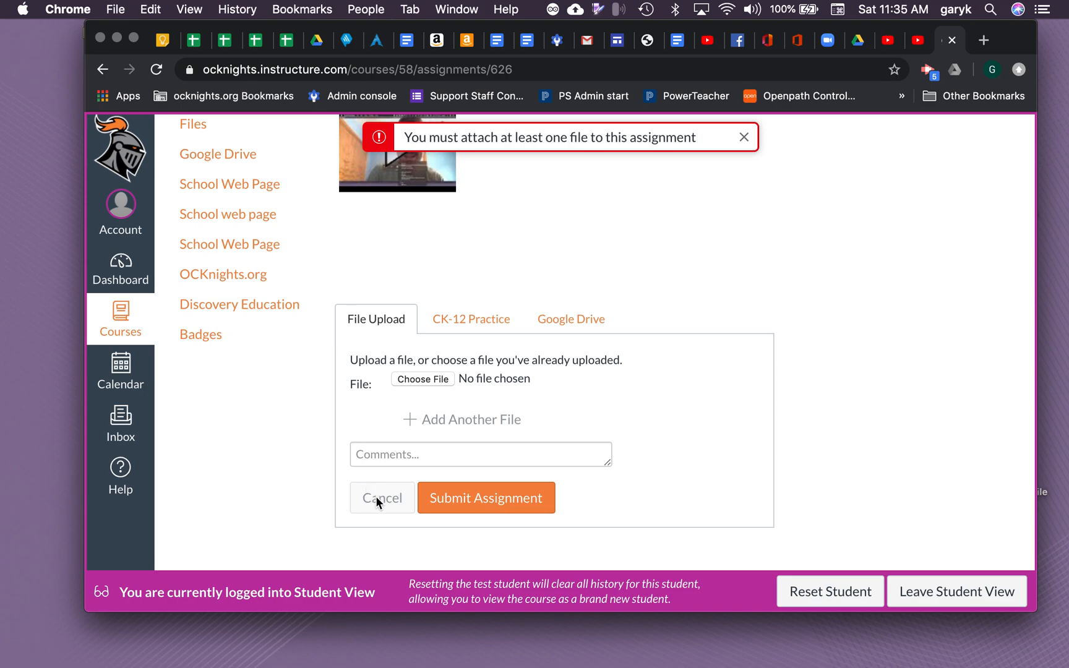
pyautogui.click(744, 137)
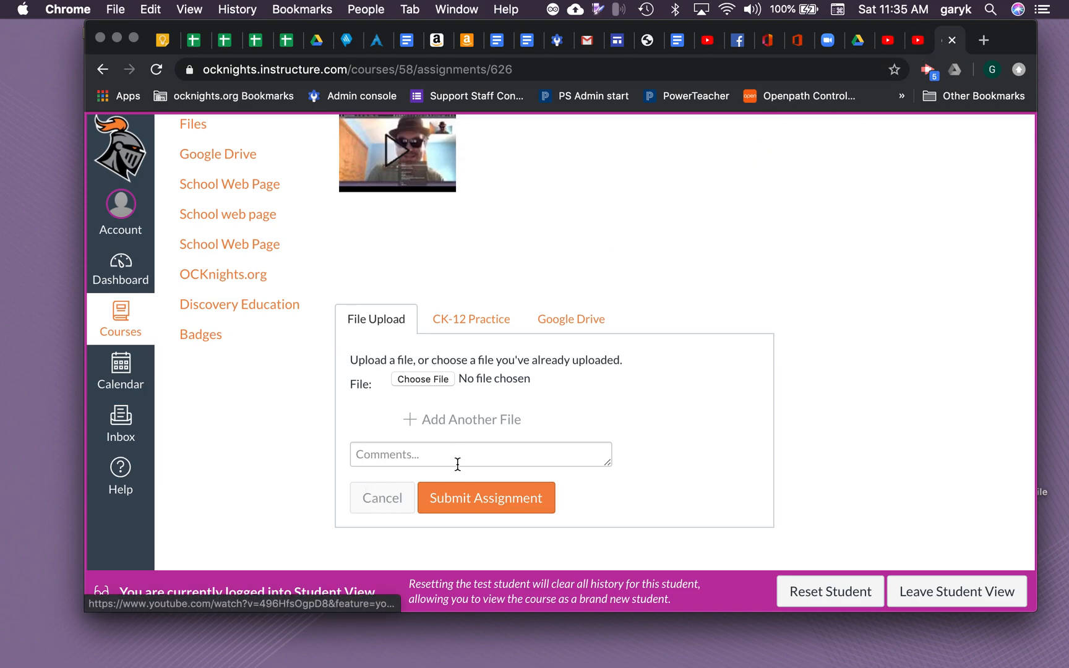
pyautogui.scroll(5, 814, 353)
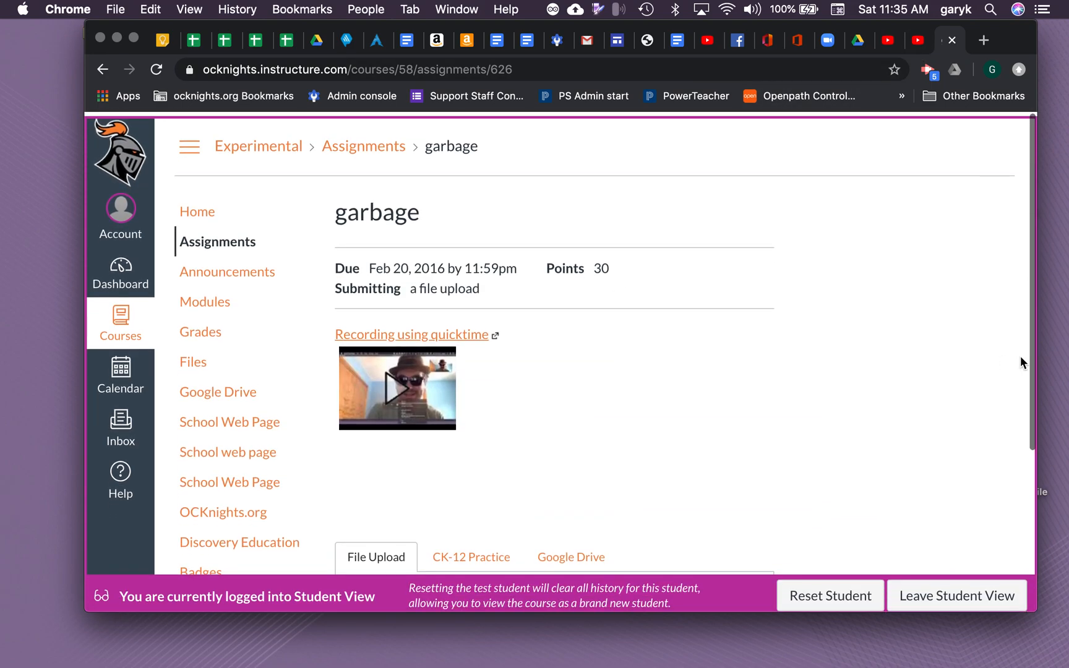
pyautogui.click(964, 593)
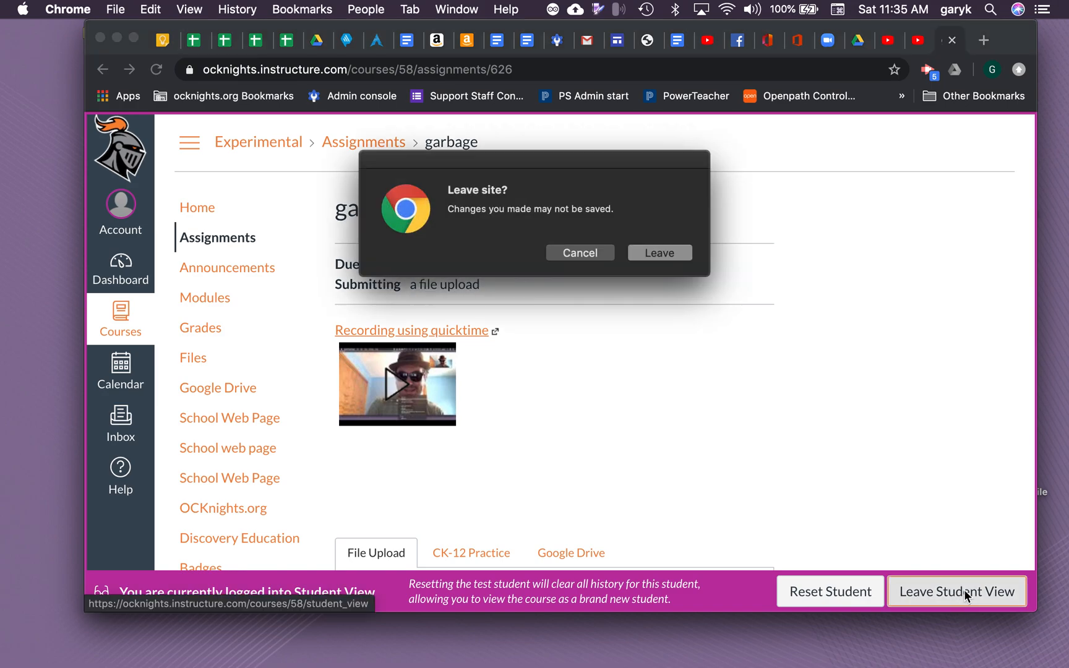
pyautogui.click(656, 257)
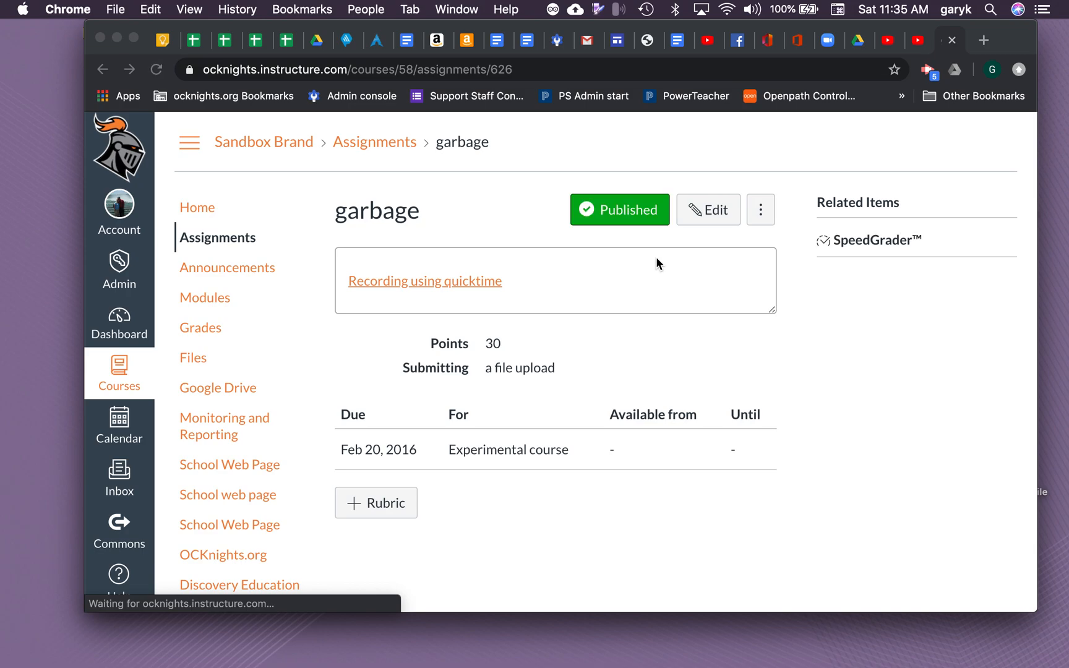
# - Close the "Recording using quicktime" watch page and switch to the channel videos in YouTube Studio
pyautogui.click(922, 44)
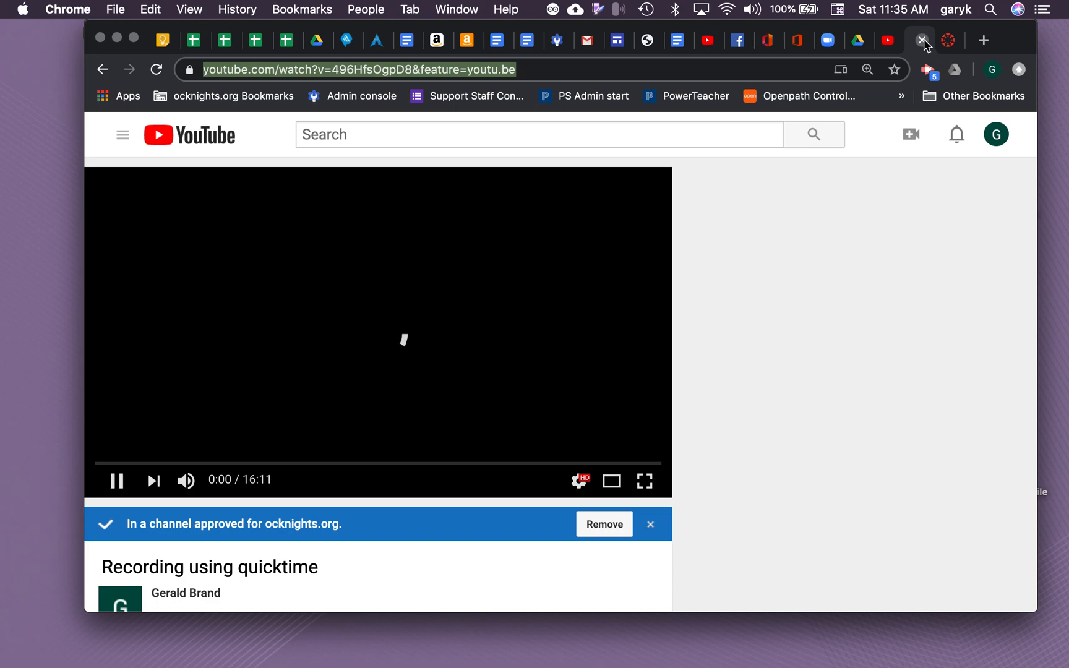
pyautogui.click(923, 41)
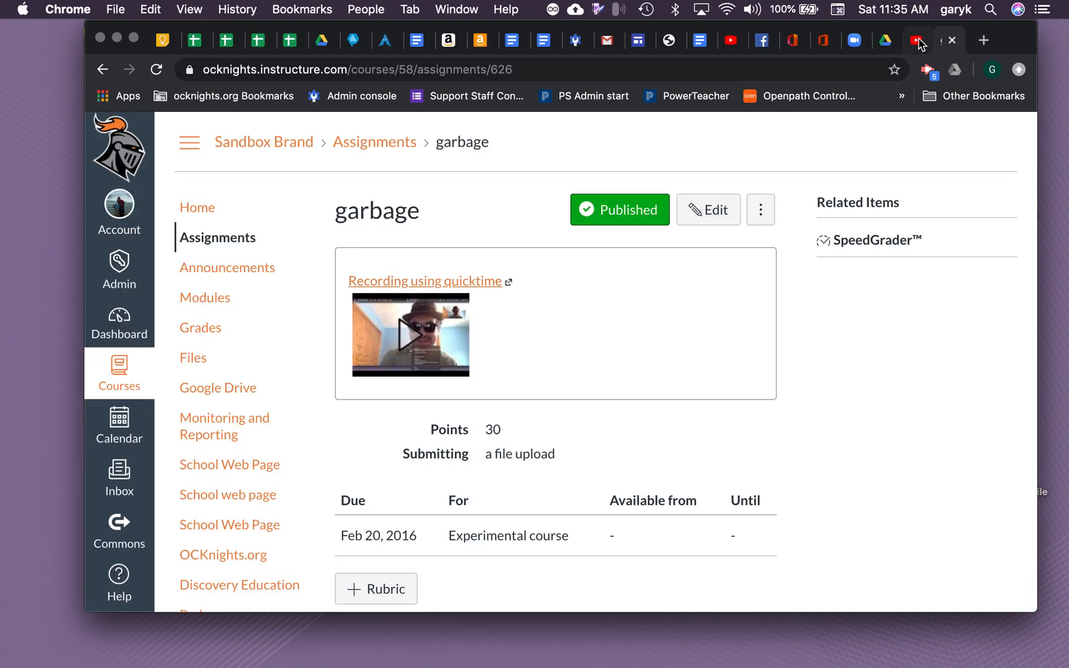
pyautogui.click(914, 41)
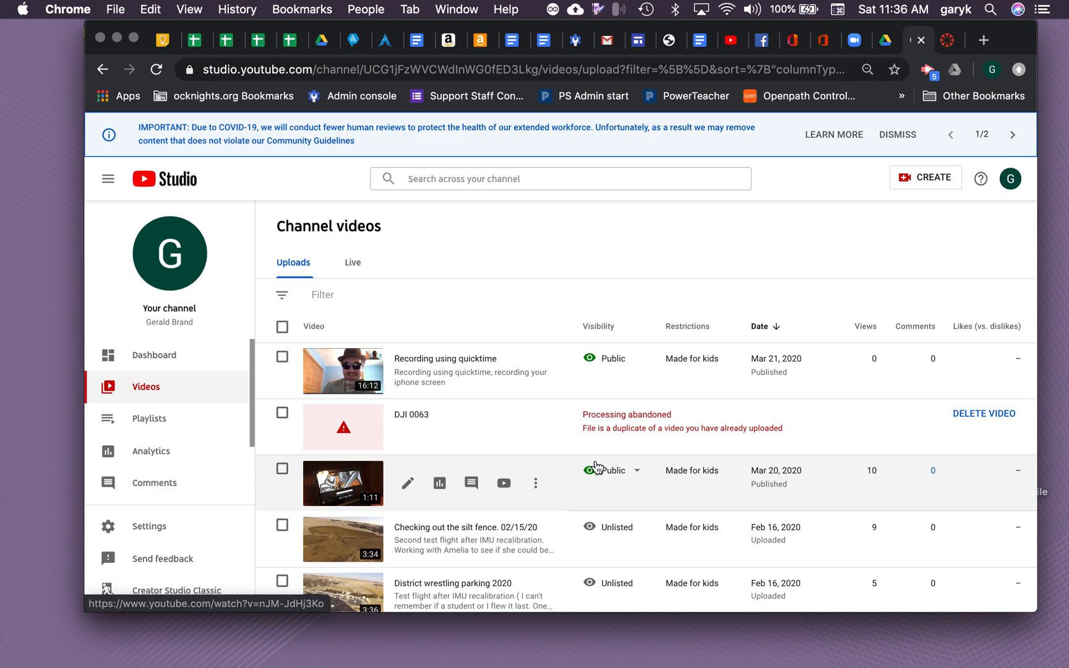
# - Examine the details of the "Sketchup for chromers!" video, open its watch page through the video link, and close that page
pyautogui.click(348, 486)
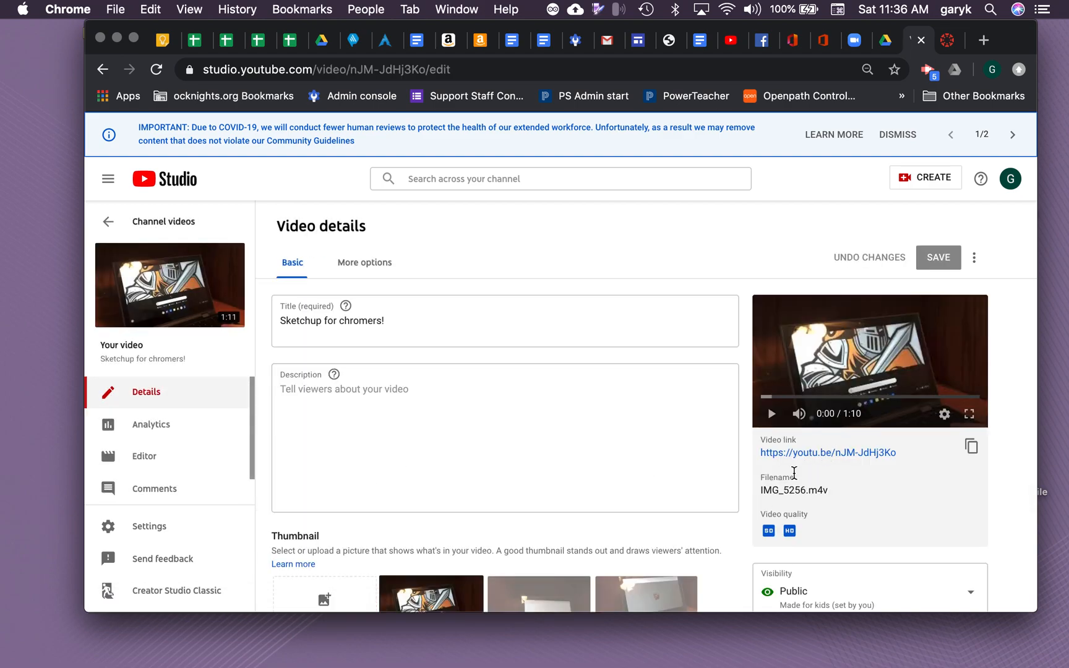
pyautogui.scroll(-3, 554, 396)
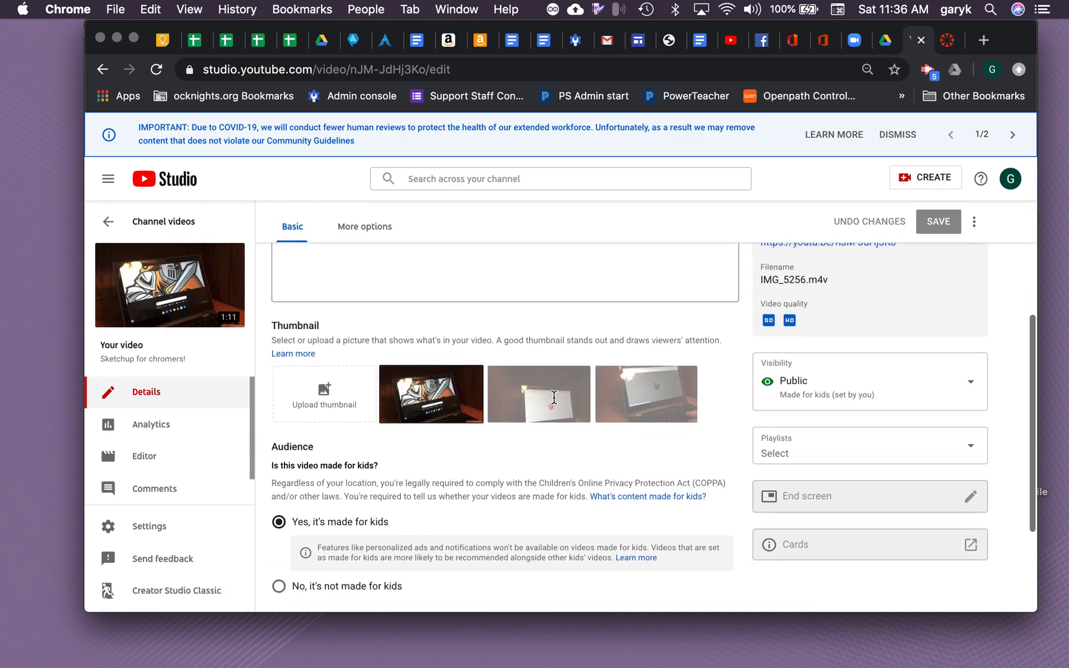
pyautogui.scroll(-1, 553, 397)
pyautogui.scroll(5, 554, 402)
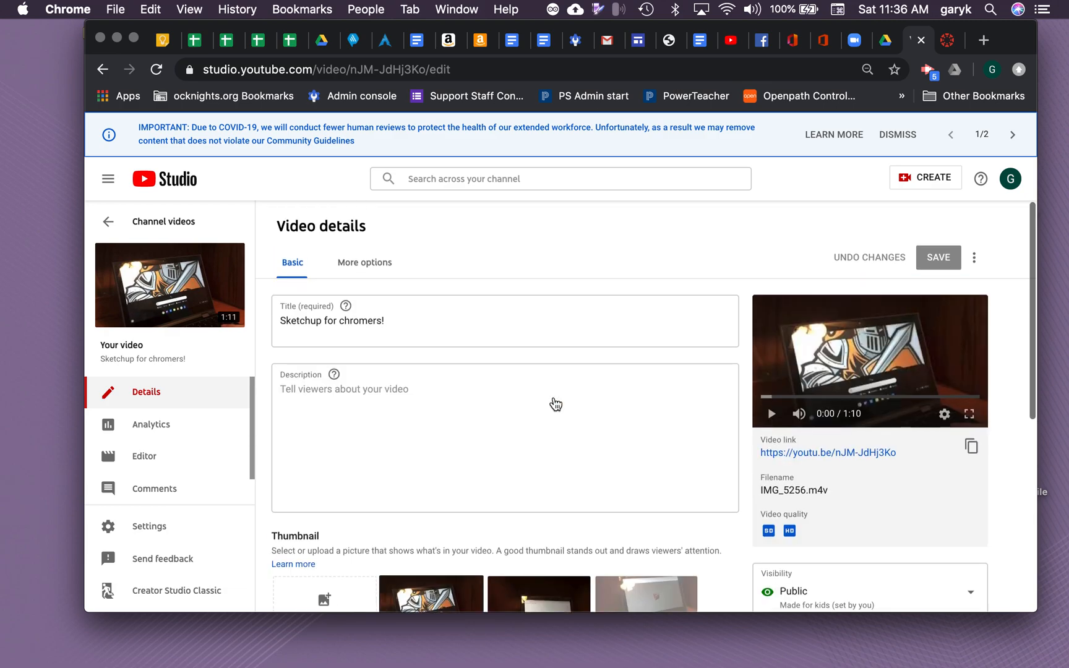
pyautogui.click(816, 452)
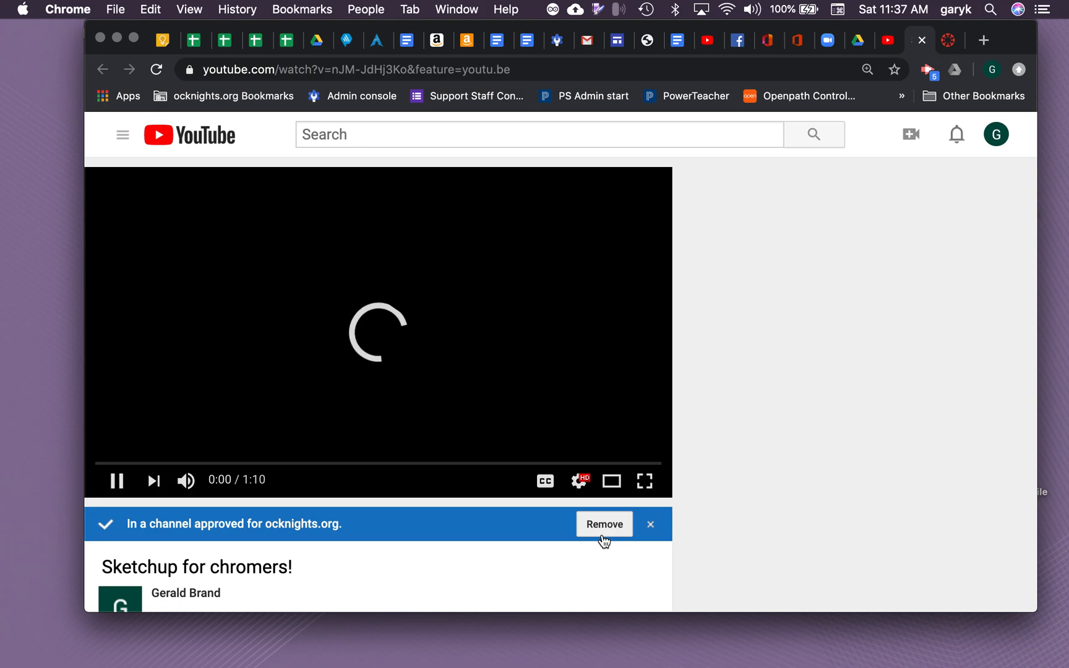
pyautogui.click(921, 40)
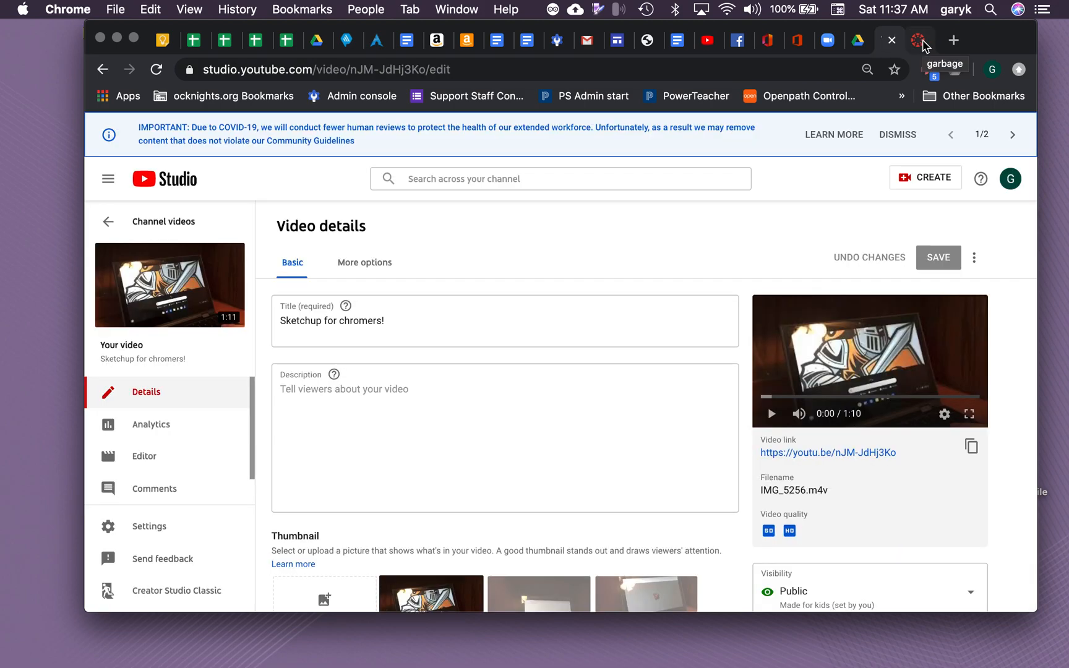
pyautogui.click(30, 65)
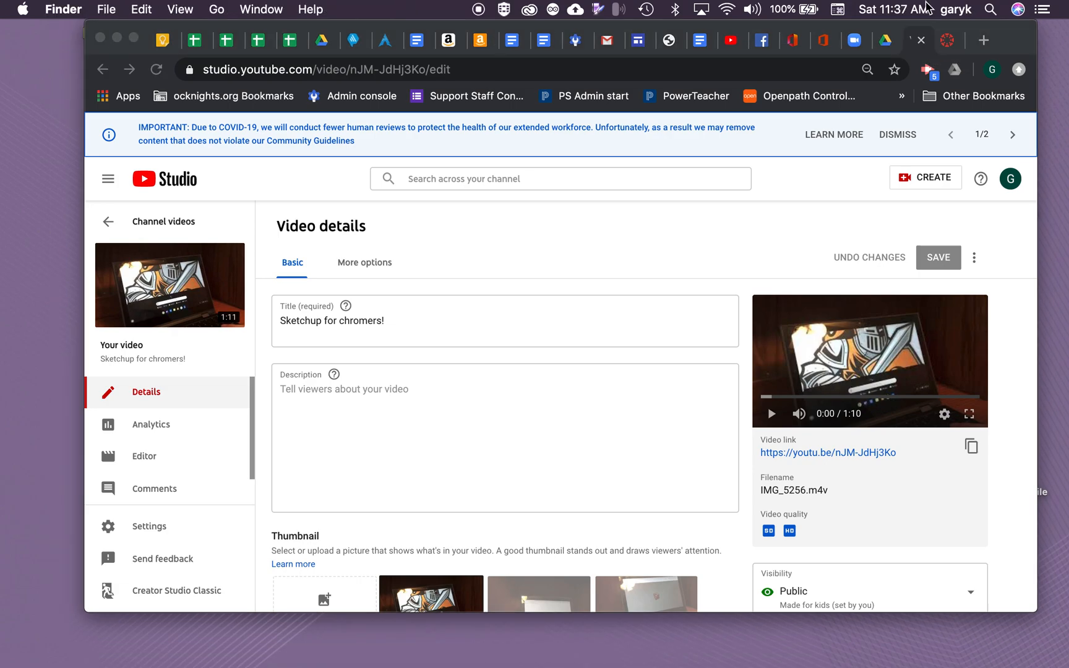